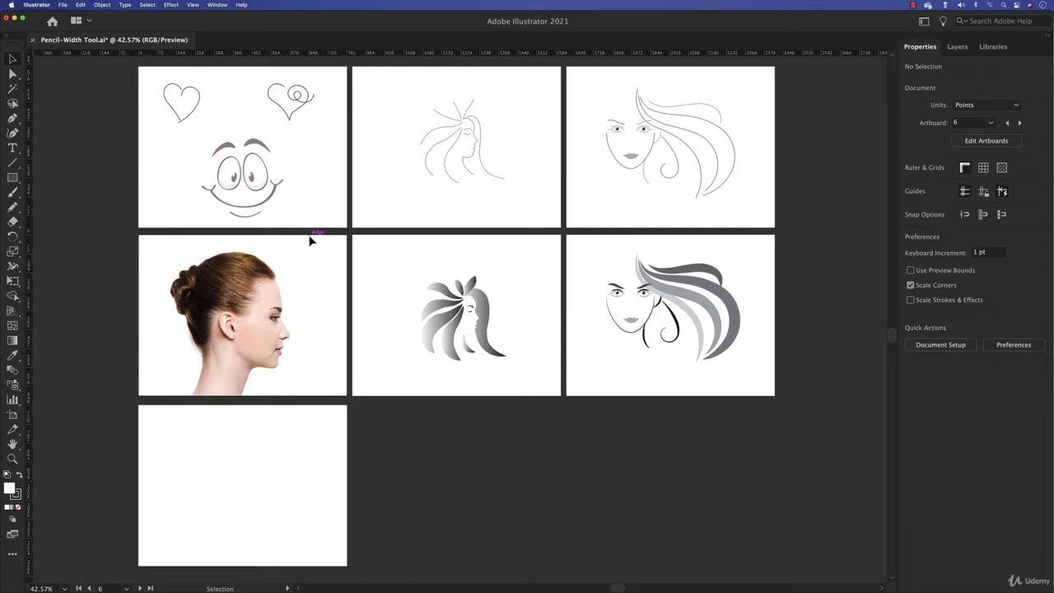
# Make the blank artboard 7 in the bottom row active and fit it in the window
pyautogui.click(295, 457)
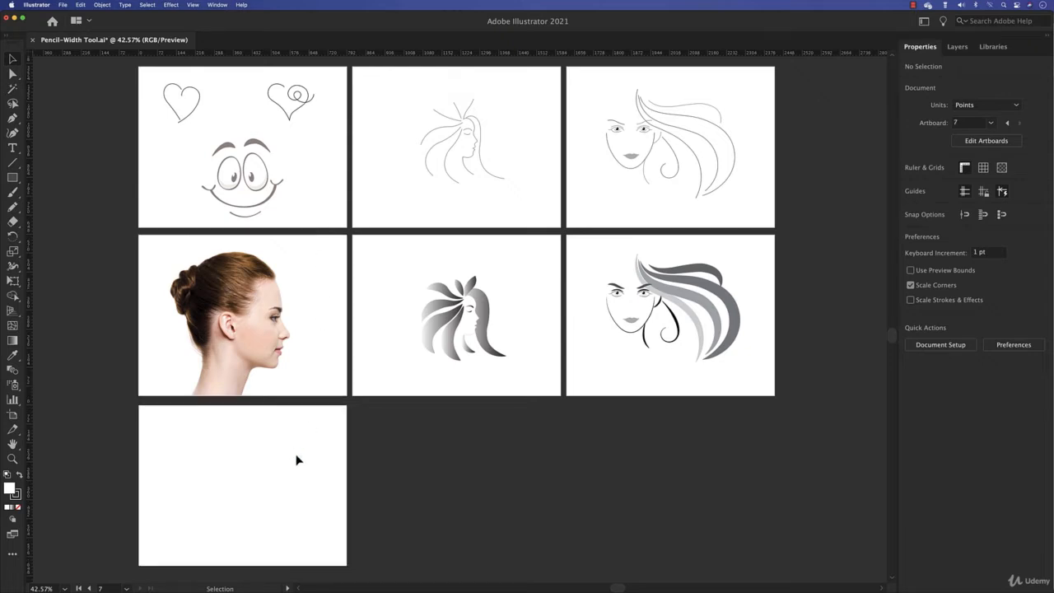
pyautogui.click(292, 459)
pyautogui.press('a')
pyautogui.hotkey('ctrl', '0')
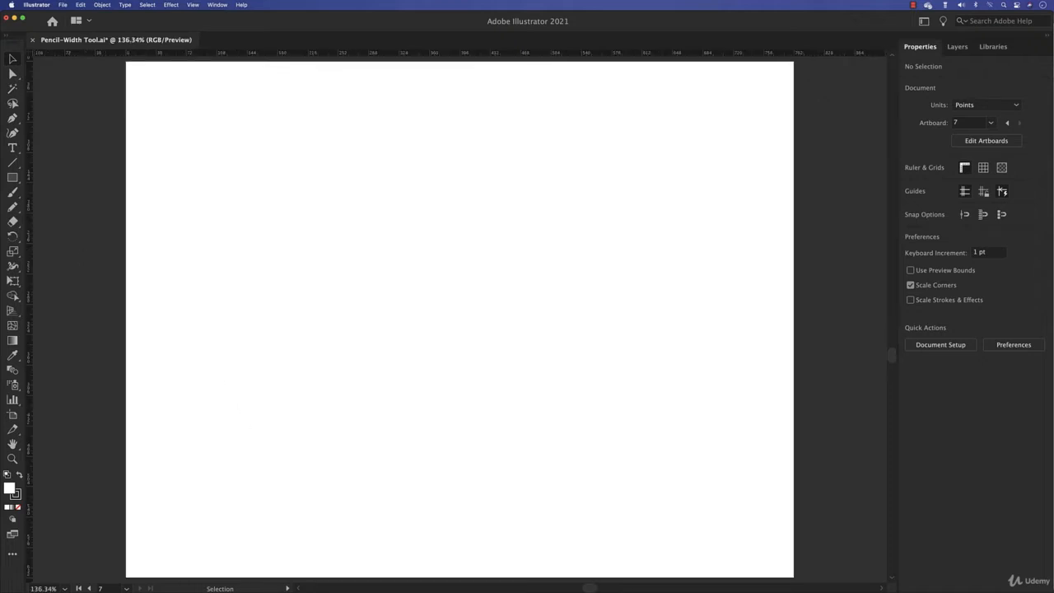
# Draw two wavy freehand curves with the Pencil tool, the lower about 296 pt wide and the upper about 346 pt wide
pyautogui.click(13, 206)
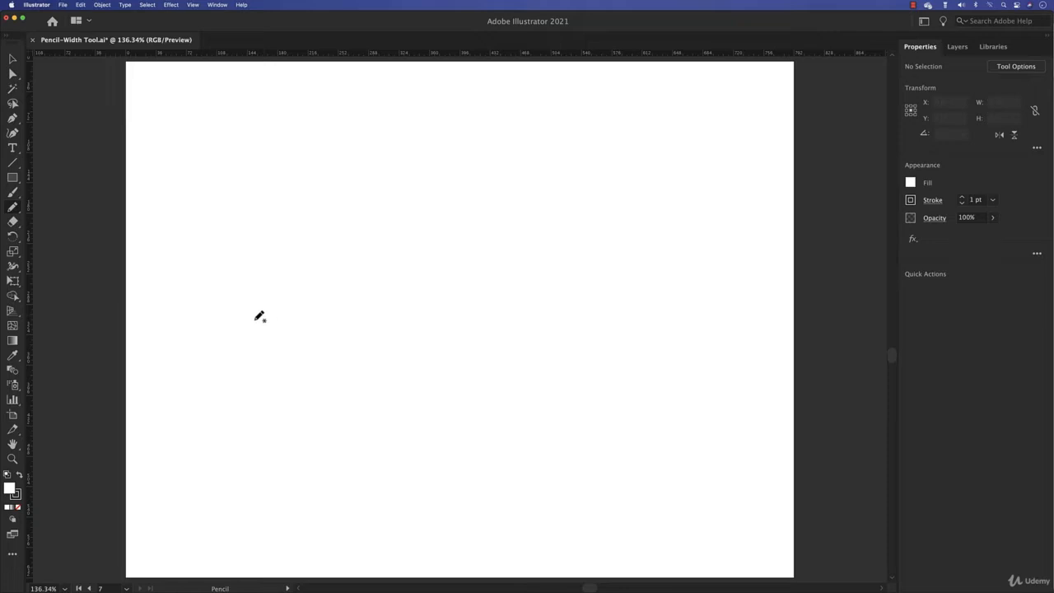
pyautogui.moveTo(254, 319)
pyautogui.mouseDown()
pyautogui.moveTo(256, 293)
pyautogui.moveTo(319, 239)
pyautogui.moveTo(397, 302)
pyautogui.moveTo(485, 305)
pyautogui.moveTo(500, 187)
pyautogui.mouseUp()
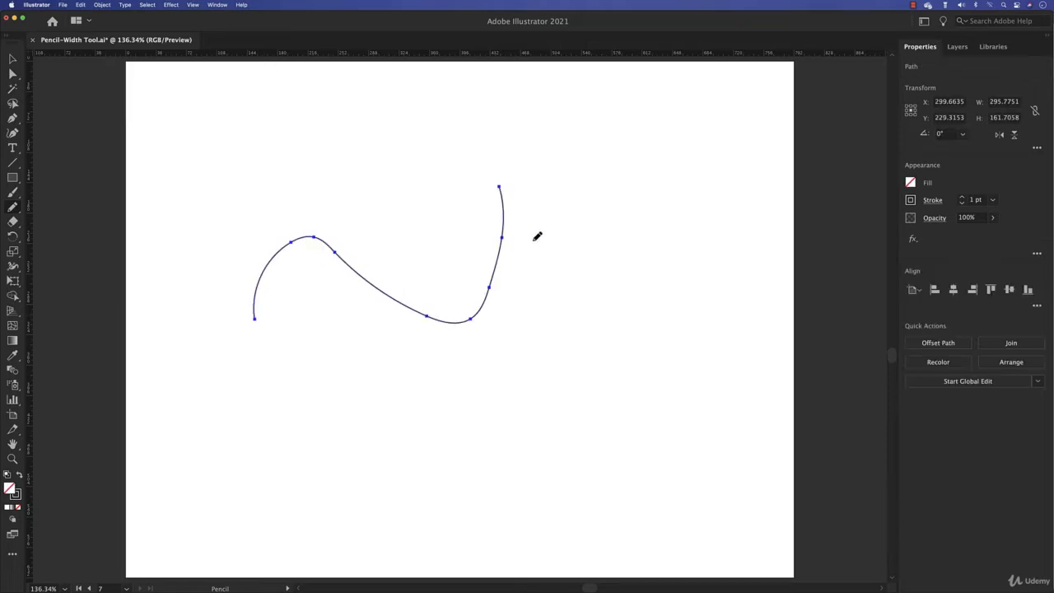
pyautogui.moveTo(428, 225)
pyautogui.mouseDown()
pyautogui.moveTo(446, 167)
pyautogui.moveTo(625, 163)
pyautogui.moveTo(691, 192)
pyautogui.moveTo(718, 157)
pyautogui.mouseUp()
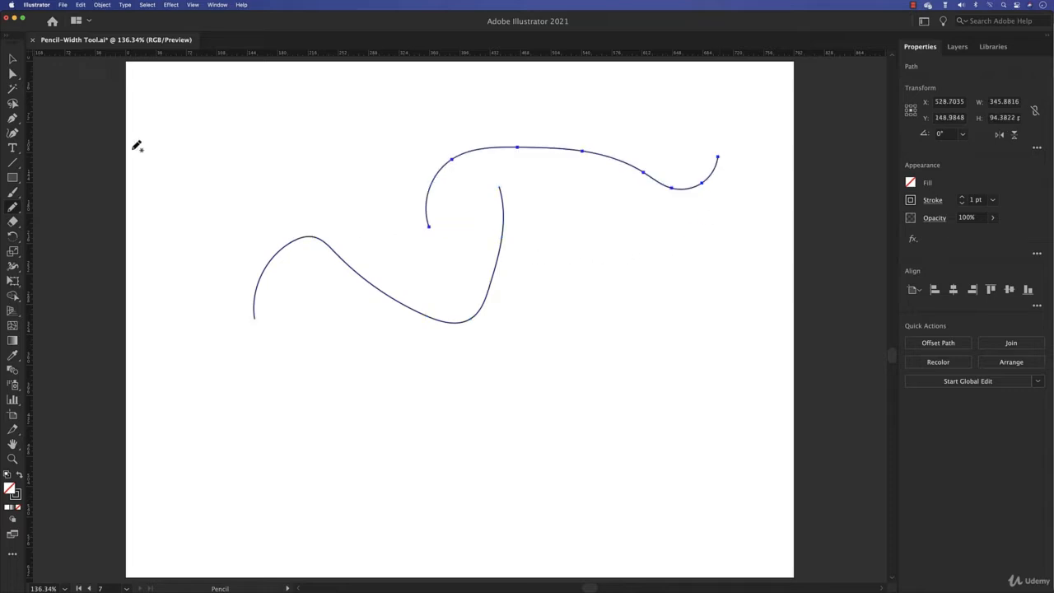
pyautogui.press('super+h')
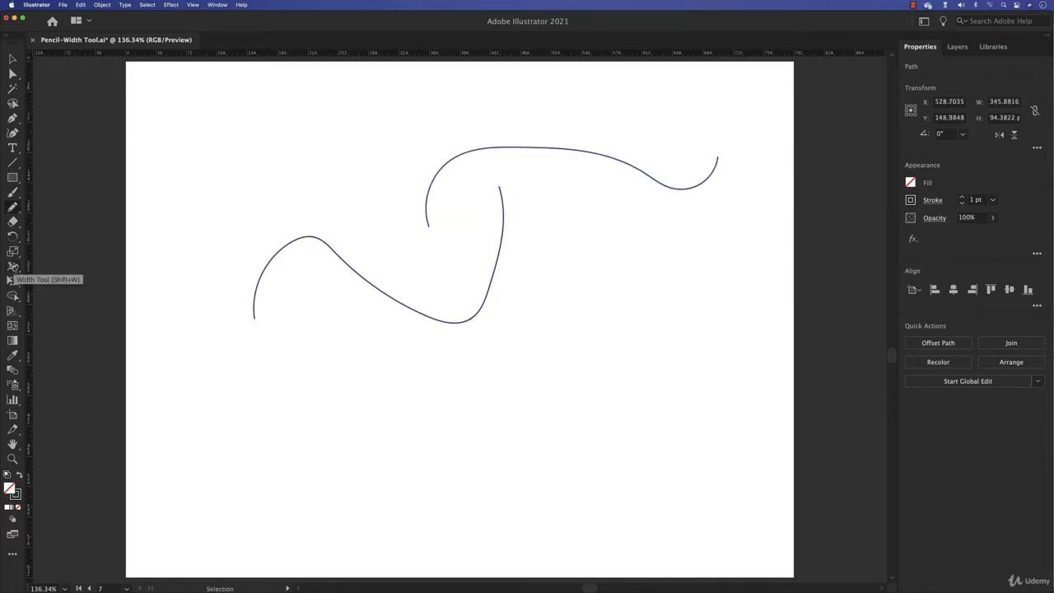
# Use the Width tool to thicken the lower curve to about 29 pt mid-length and more at its right bend, and the upper to about 21 pt
pyautogui.click(13, 265)
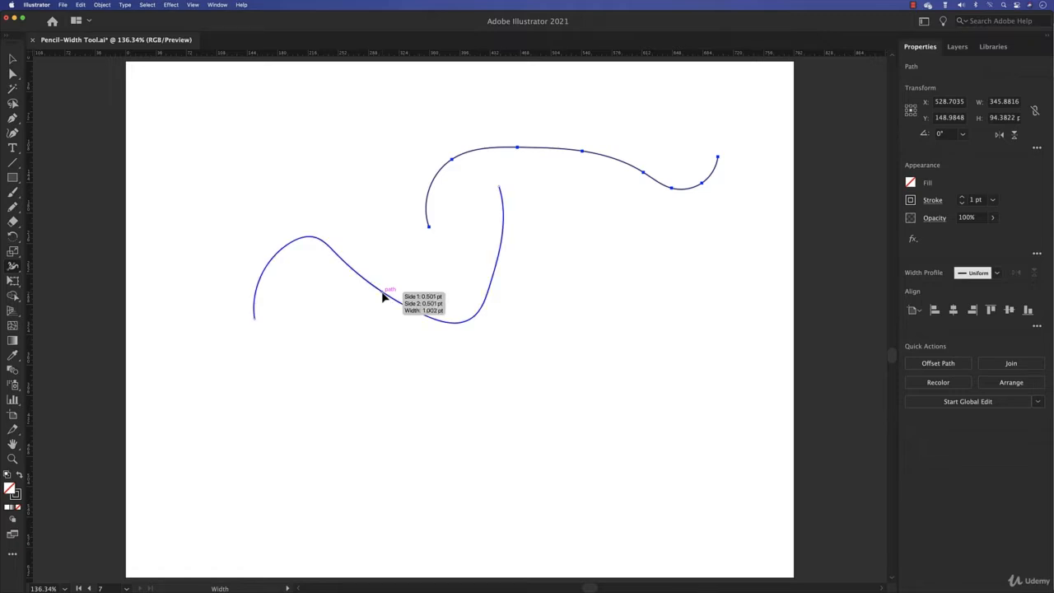
pyautogui.moveTo(384, 298); pyautogui.dragTo(388, 282)
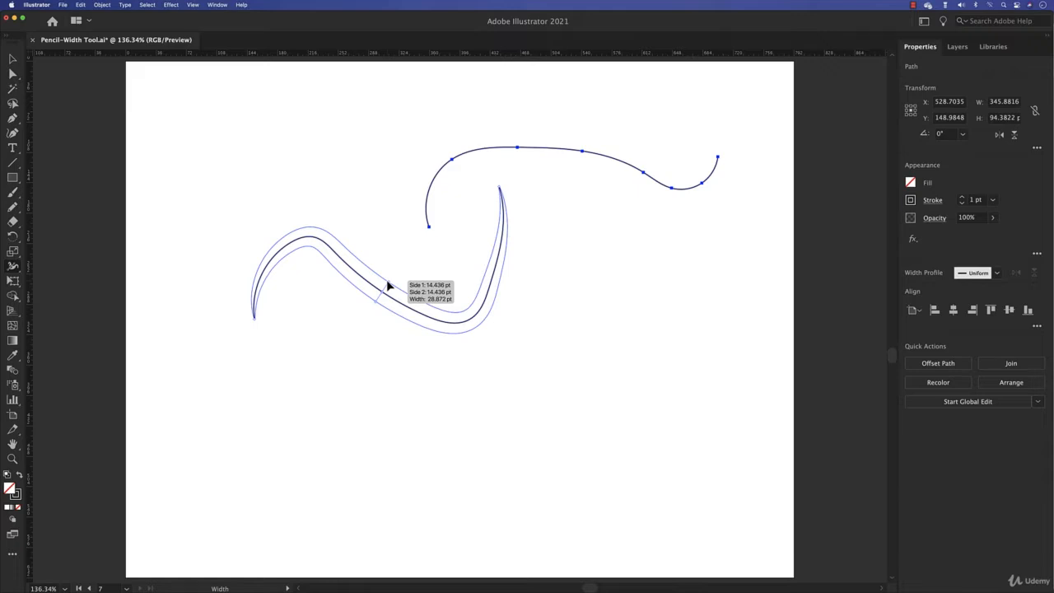
pyautogui.moveTo(388, 282); pyautogui.dragTo(388, 288)
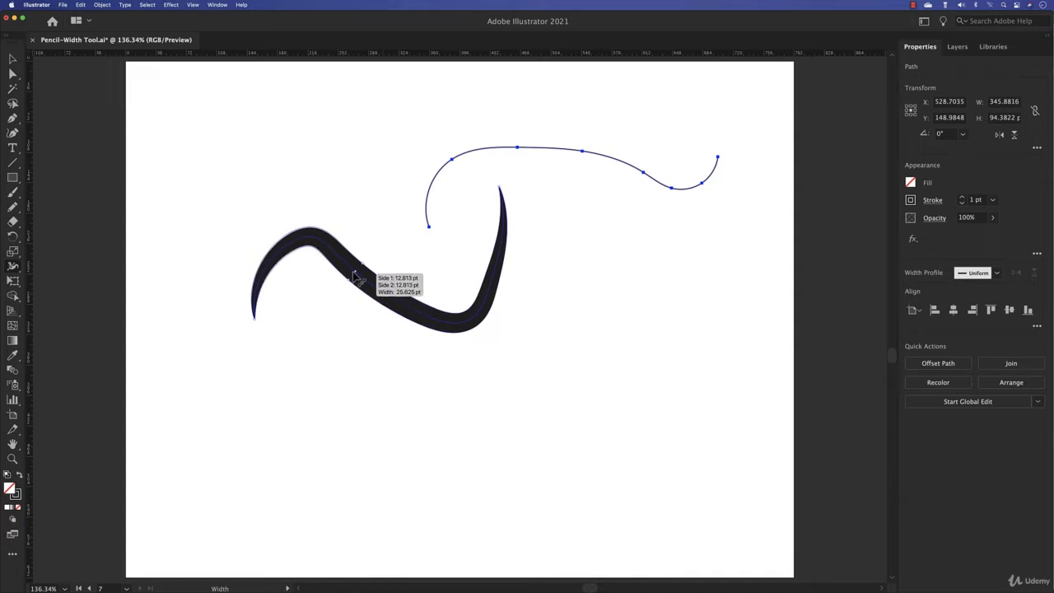
pyautogui.moveTo(310, 256)
pyautogui.mouseDown()
pyautogui.moveTo(267, 268)
pyautogui.moveTo(258, 289)
pyautogui.moveTo(322, 251)
pyautogui.moveTo(394, 299)
pyautogui.mouseUp()
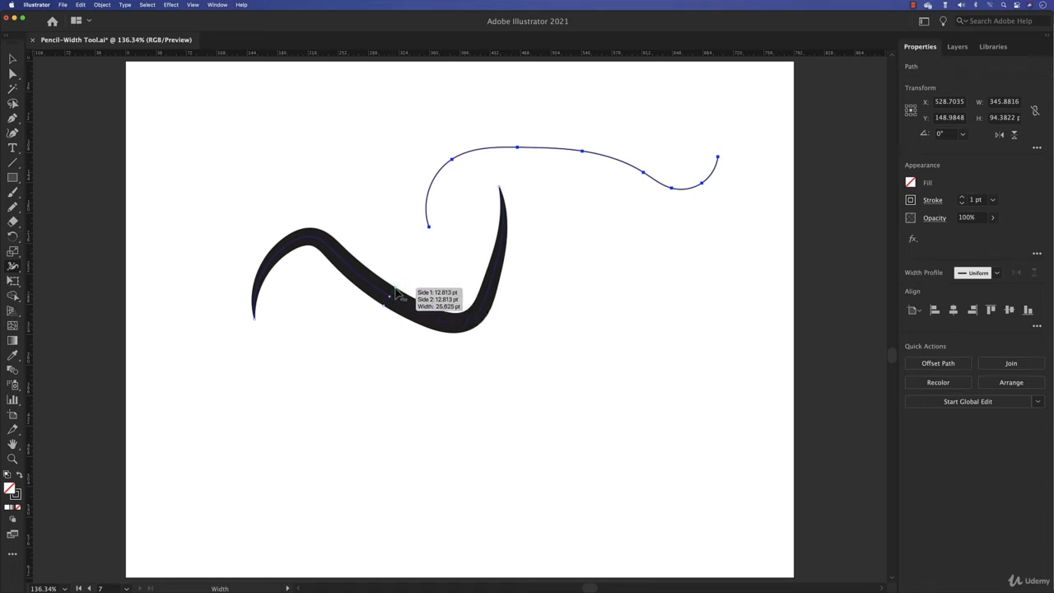
pyautogui.moveTo(395, 290)
pyautogui.mouseDown()
pyautogui.moveTo(412, 282)
pyautogui.moveTo(400, 294)
pyautogui.mouseUp()
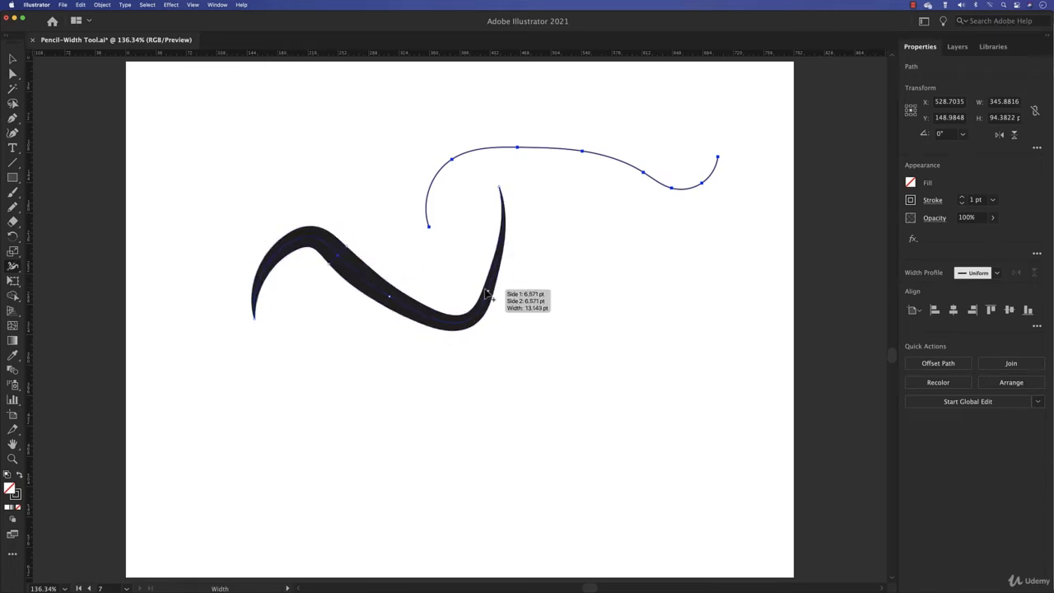
pyautogui.moveTo(491, 295)
pyautogui.mouseDown()
pyautogui.moveTo(502, 298)
pyautogui.moveTo(494, 290)
pyautogui.moveTo(443, 320)
pyautogui.moveTo(384, 303)
pyautogui.mouseUp()
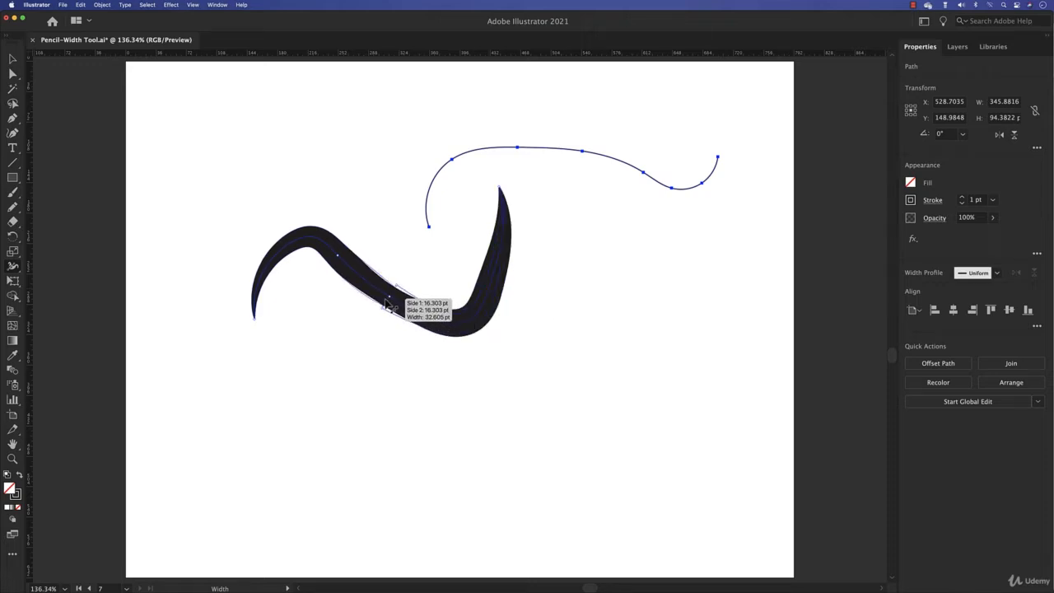
pyautogui.moveTo(392, 307)
pyautogui.mouseDown()
pyautogui.moveTo(441, 313)
pyautogui.moveTo(311, 258)
pyautogui.moveTo(506, 329)
pyautogui.mouseUp()
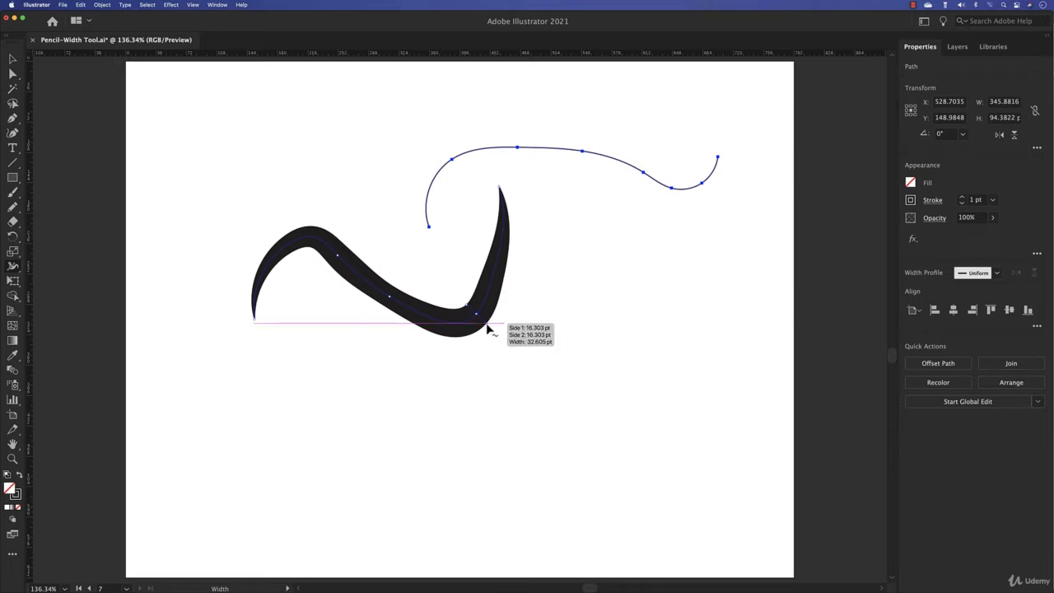
pyautogui.moveTo(487, 328)
pyautogui.mouseDown()
pyautogui.moveTo(506, 355)
pyautogui.moveTo(485, 329)
pyautogui.mouseUp()
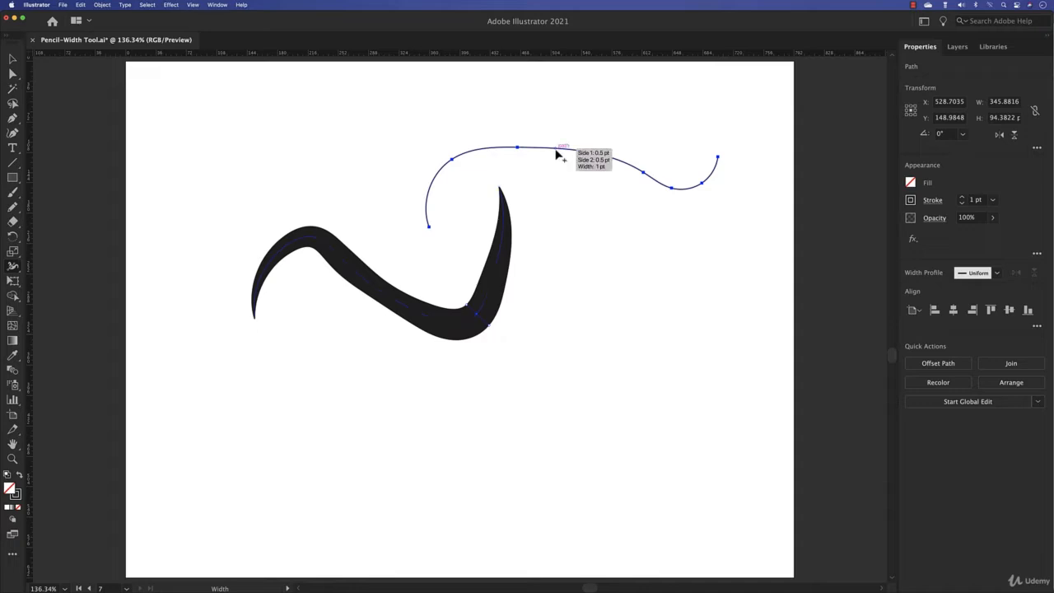
pyautogui.moveTo(556, 151); pyautogui.dragTo(555, 162)
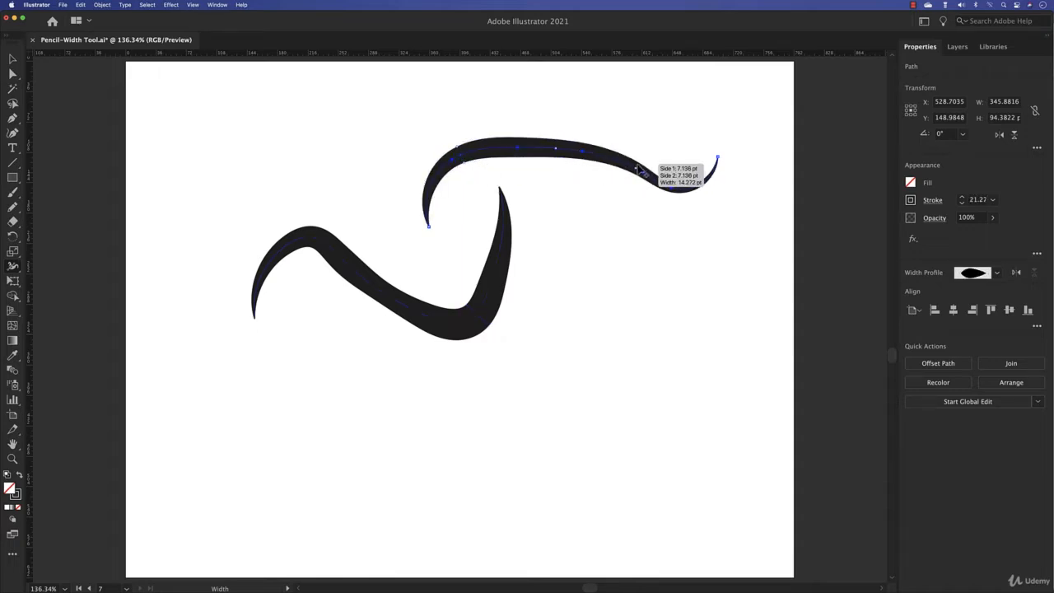
pyautogui.moveTo(633, 167); pyautogui.dragTo(633, 169)
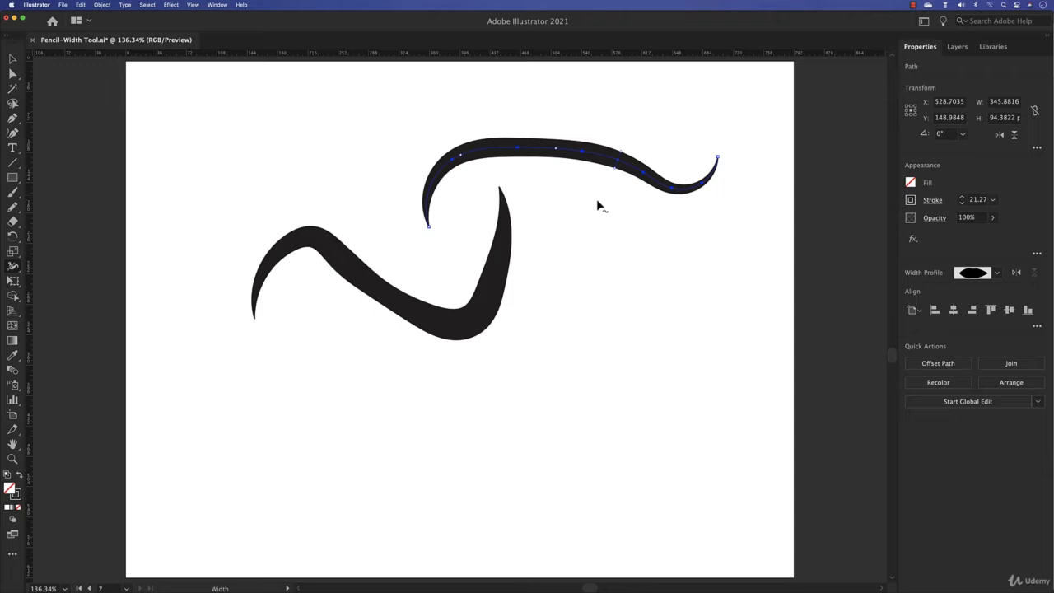
# Delete both thickened curves from the artboard
pyautogui.click(13, 58)
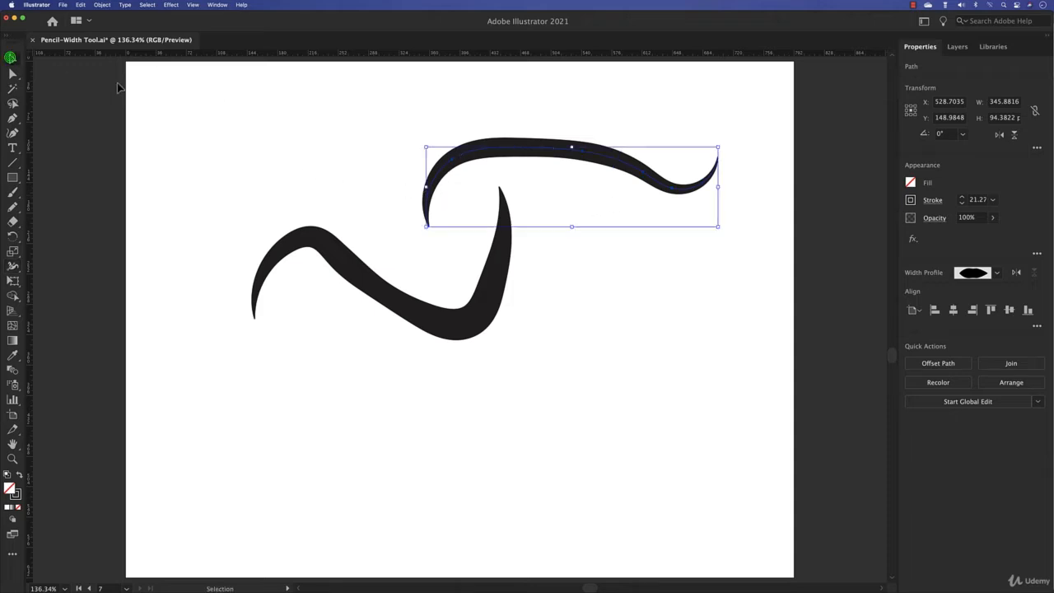
pyautogui.moveTo(195, 105); pyautogui.dragTo(661, 381)
pyautogui.press('Delete')
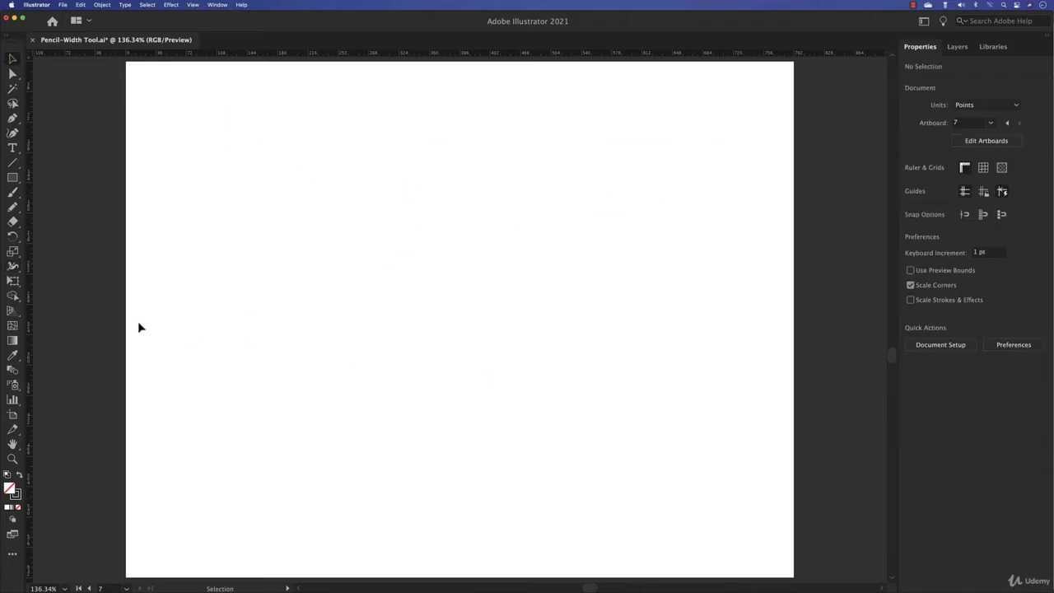
# Draw a tall ellipse about 156 by 274 pt on the left half of the artboard and set its stroke to 1 pt
pyautogui.click(12, 177)
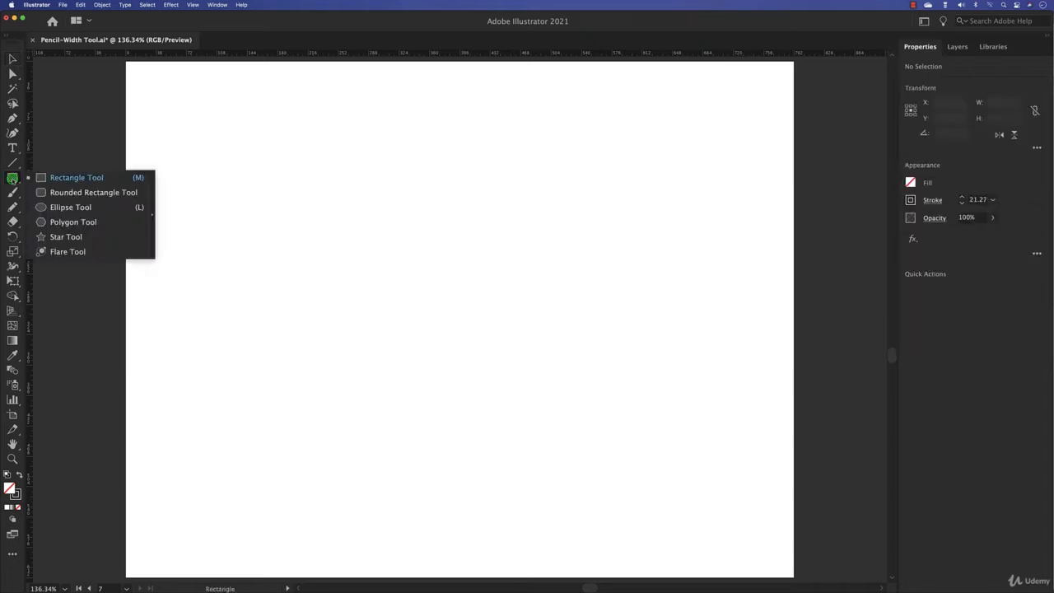
pyautogui.click(73, 207)
pyautogui.moveTo(264, 157)
pyautogui.mouseDown()
pyautogui.moveTo(354, 355)
pyautogui.moveTo(404, 397)
pyautogui.mouseUp()
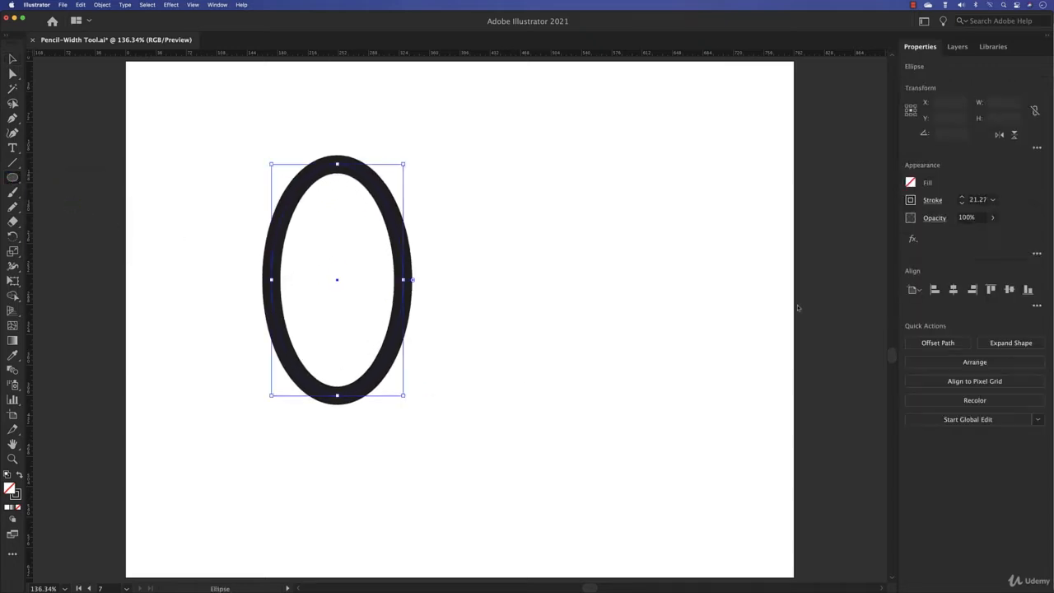
pyautogui.click(977, 200)
pyautogui.write('1')
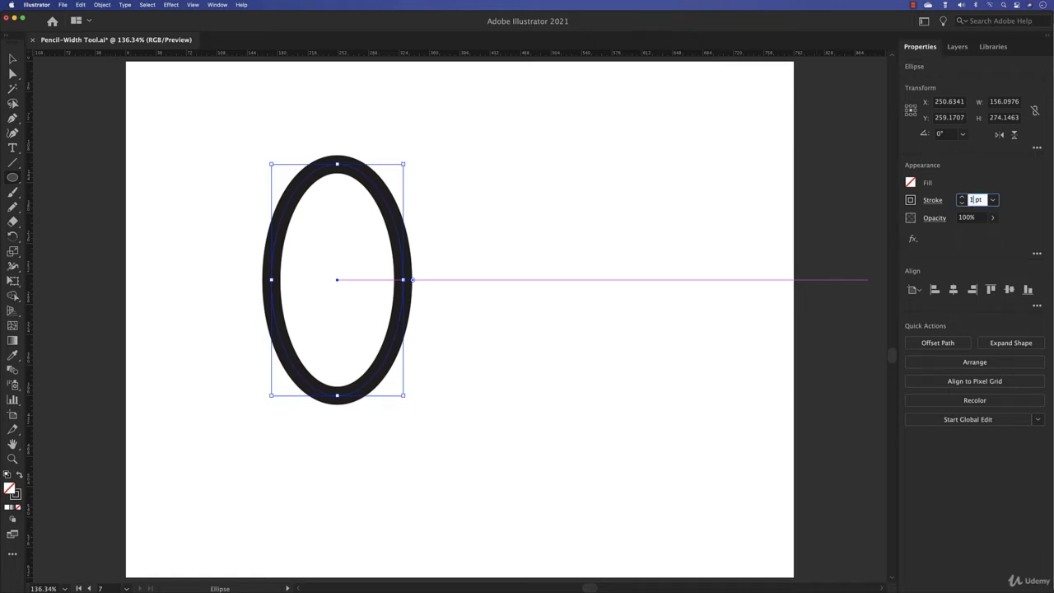
pyautogui.press('Return')
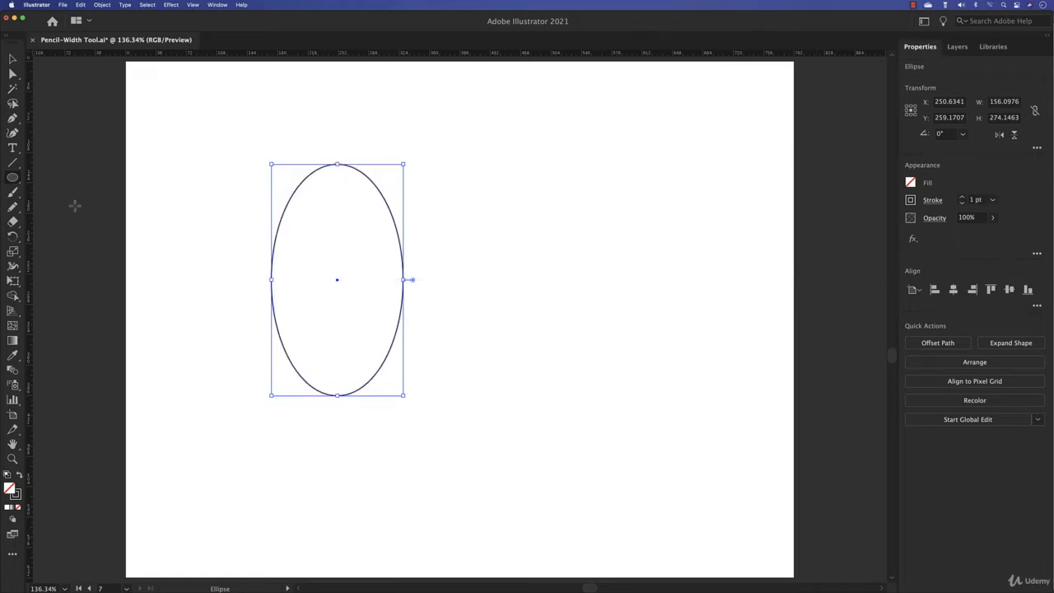
# Thicken the ellipse's outline at its upper left to about 17 pt with the Width tool
pyautogui.click(12, 266)
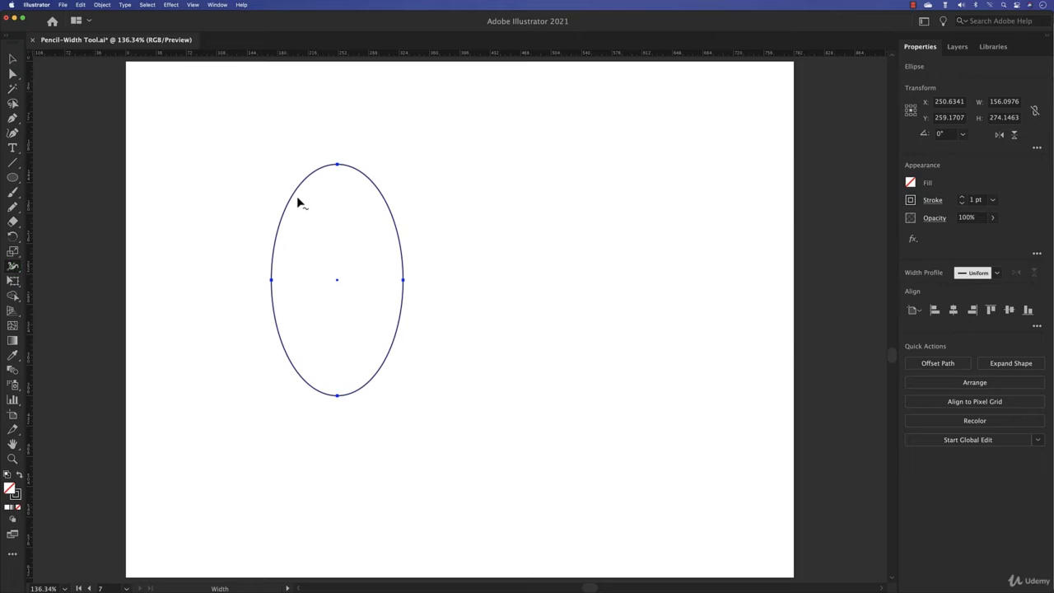
pyautogui.moveTo(295, 188); pyautogui.dragTo(297, 191)
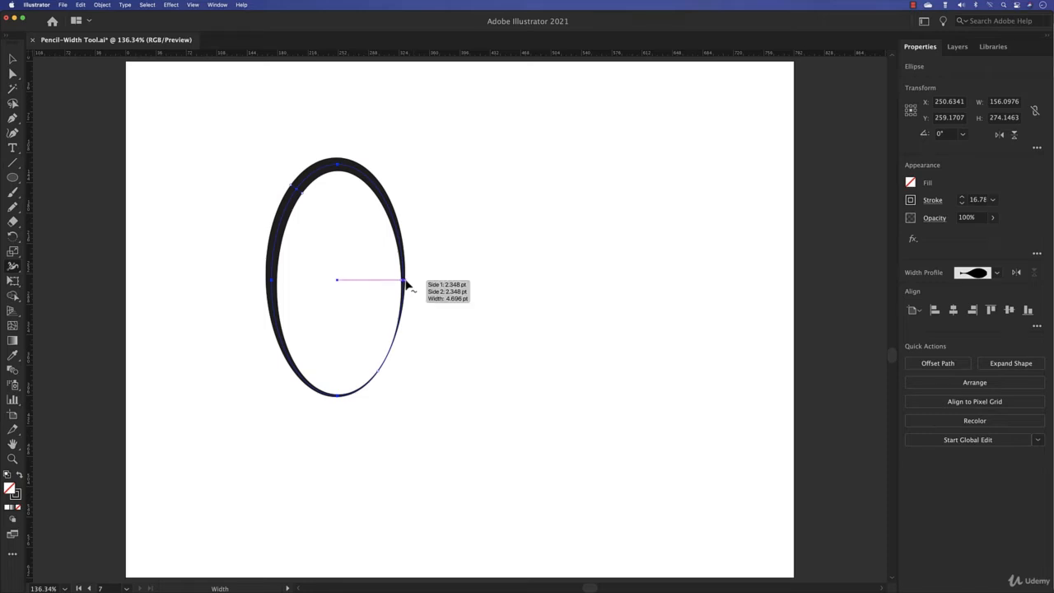
# Try thickening the ellipse's right side to about 22 pt and thinning its lower-right part with the Width tool
pyautogui.moveTo(406, 283); pyautogui.dragTo(414, 282)
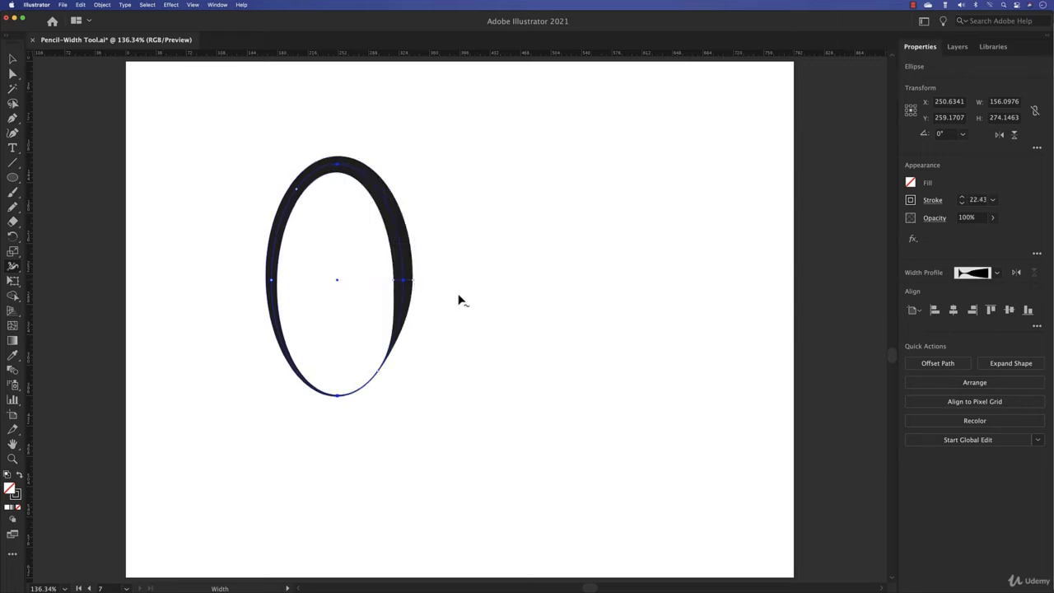
pyautogui.hotkey('ctrl', 'z')
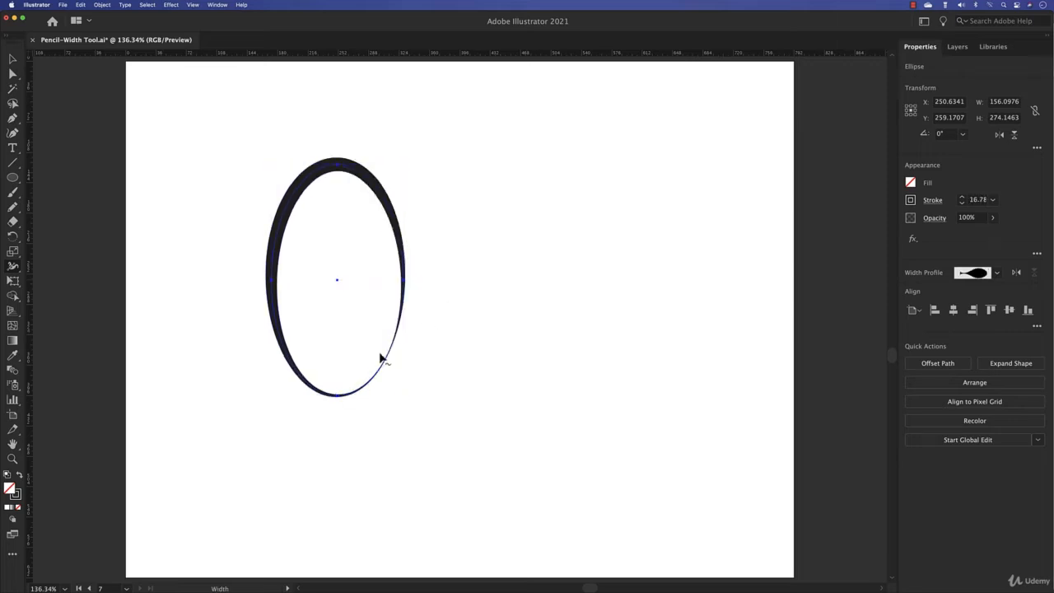
pyautogui.moveTo(381, 375); pyautogui.dragTo(377, 372)
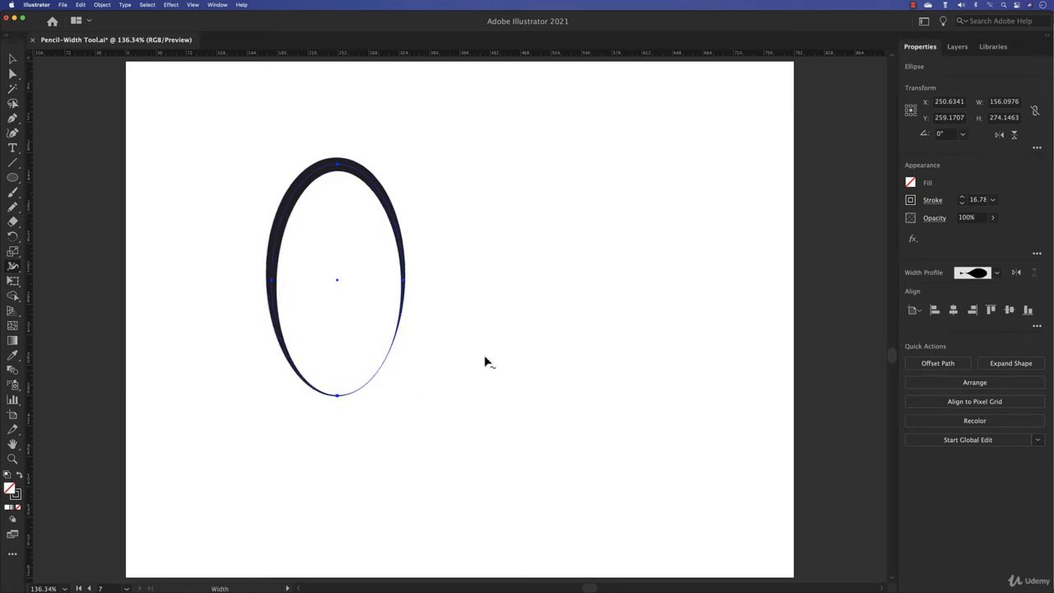
pyautogui.hotkey('ctrl', 'z')
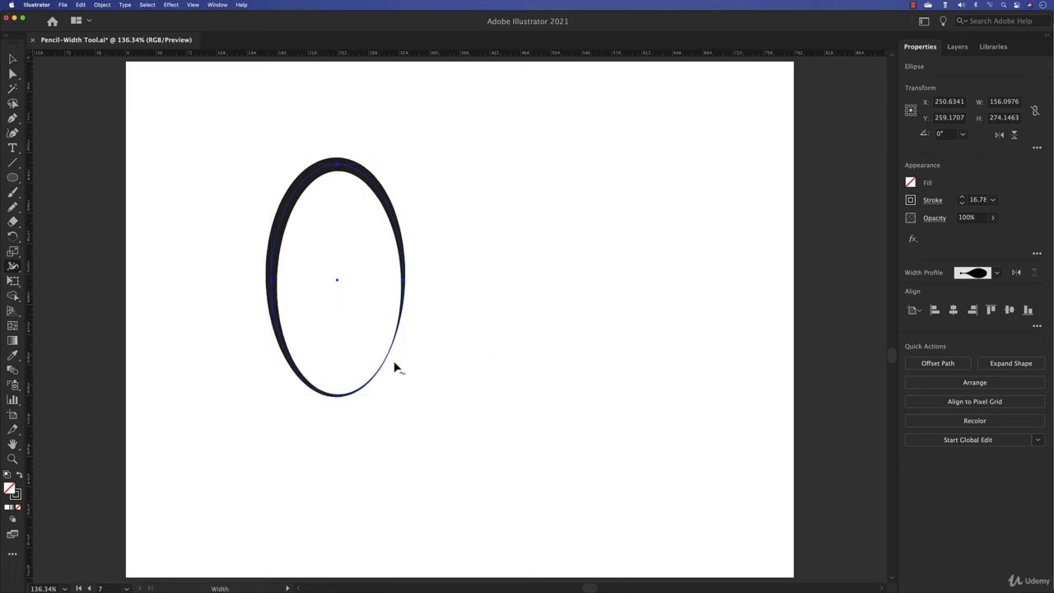
pyautogui.hotkey('ctrl', 'z')
# Draw a square about 182 pt per side to the right of the ellipse with the Rectangle tool
pyautogui.click(16, 175)
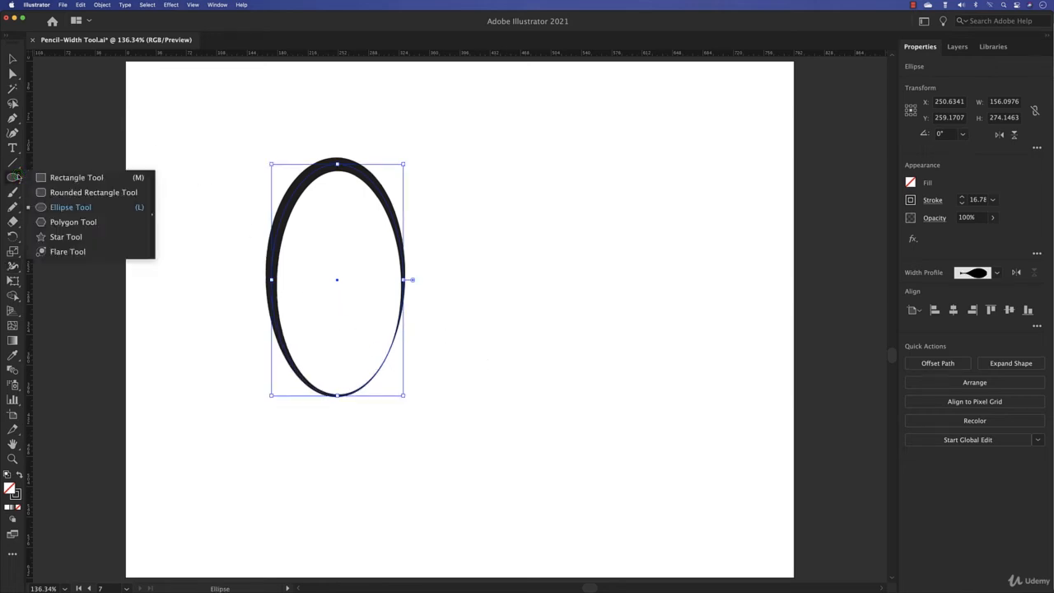
pyautogui.click(52, 176)
pyautogui.moveTo(514, 204)
pyautogui.mouseDown()
pyautogui.moveTo(530, 334)
pyautogui.moveTo(669, 358)
pyautogui.mouseUp()
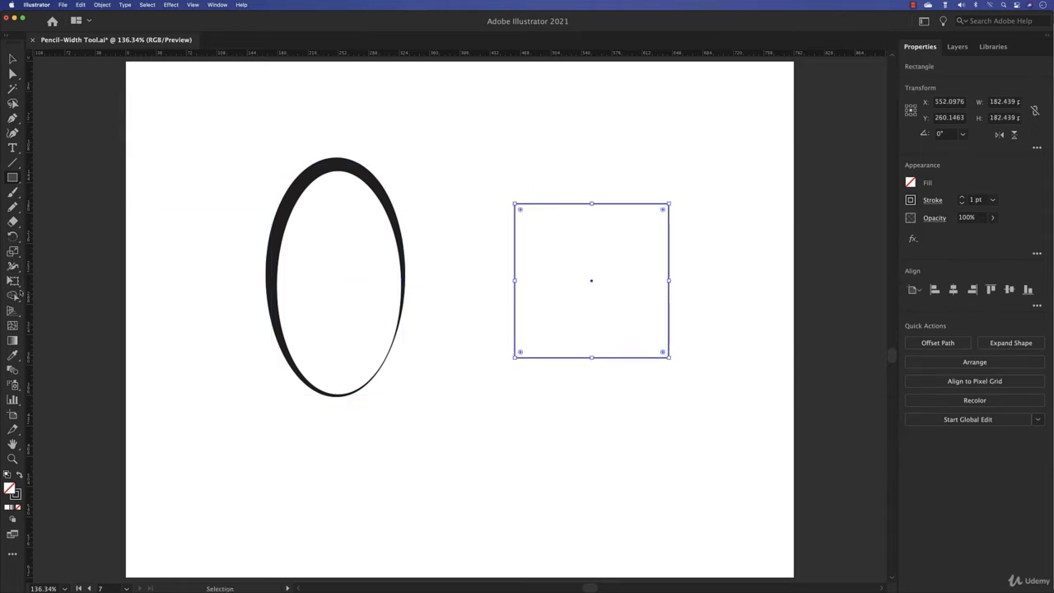
# Use the Width tool to bulge all four sides of the square mid-length, the top to about 23 pt and the bottom to about 42 pt
pyautogui.hotkey('shift', 'w')
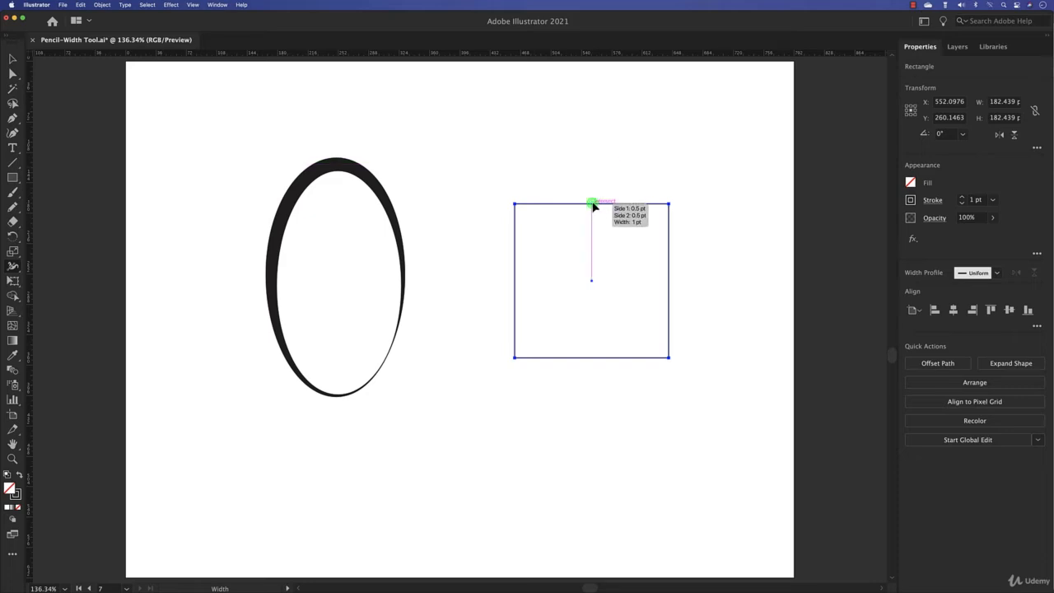
pyautogui.moveTo(593, 203); pyautogui.dragTo(594, 195)
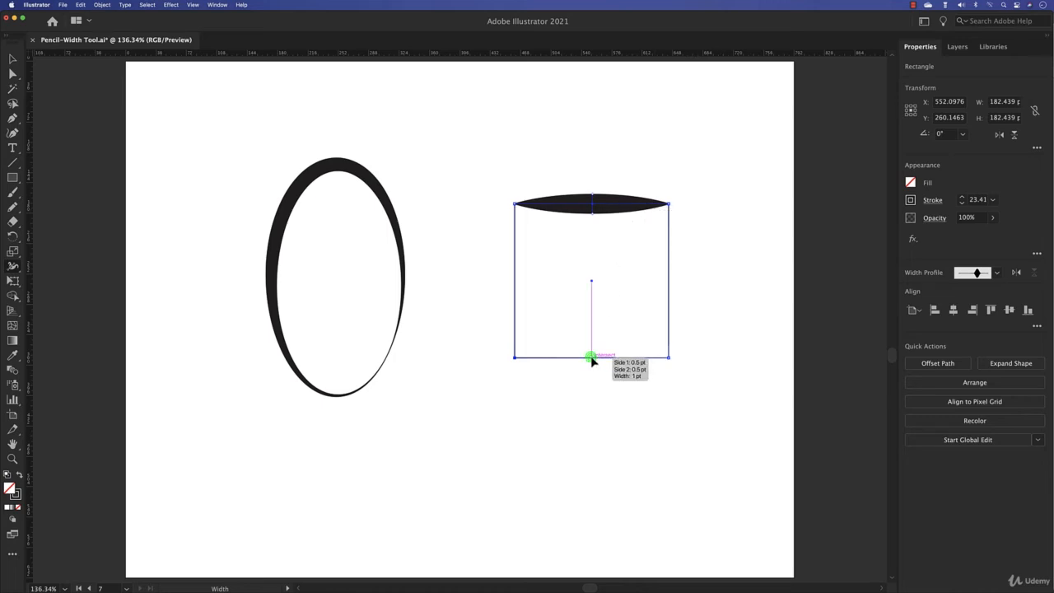
pyautogui.moveTo(591, 360); pyautogui.dragTo(593, 341)
pyautogui.moveTo(675, 278); pyautogui.dragTo(684, 278)
pyautogui.moveTo(519, 275); pyautogui.dragTo(528, 285)
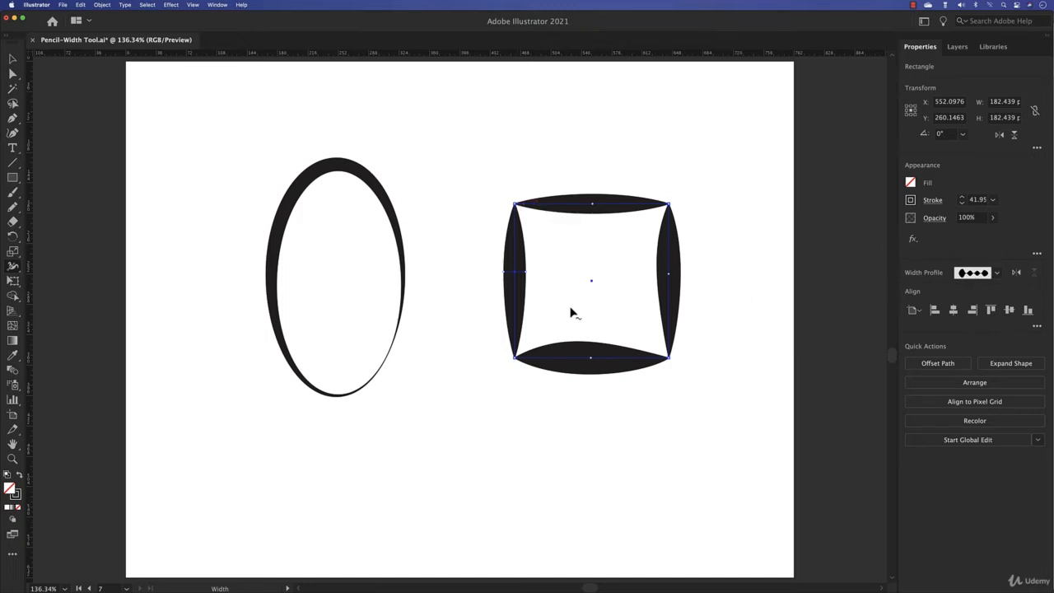
# Switch to the first artboard and select the right half of the upper-left heart
pyautogui.press('super+alt+0')
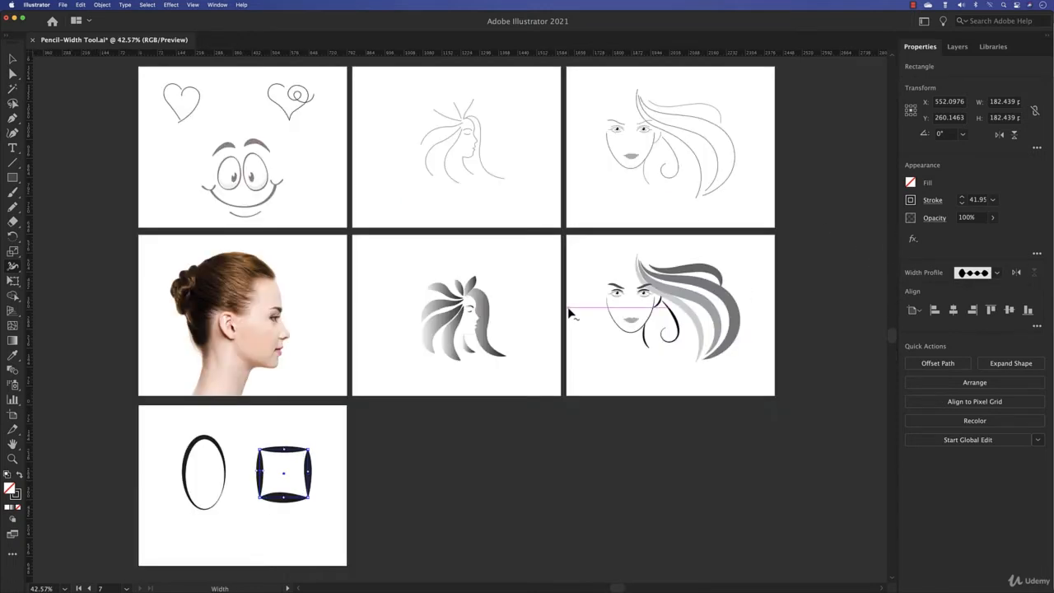
pyautogui.click(310, 147)
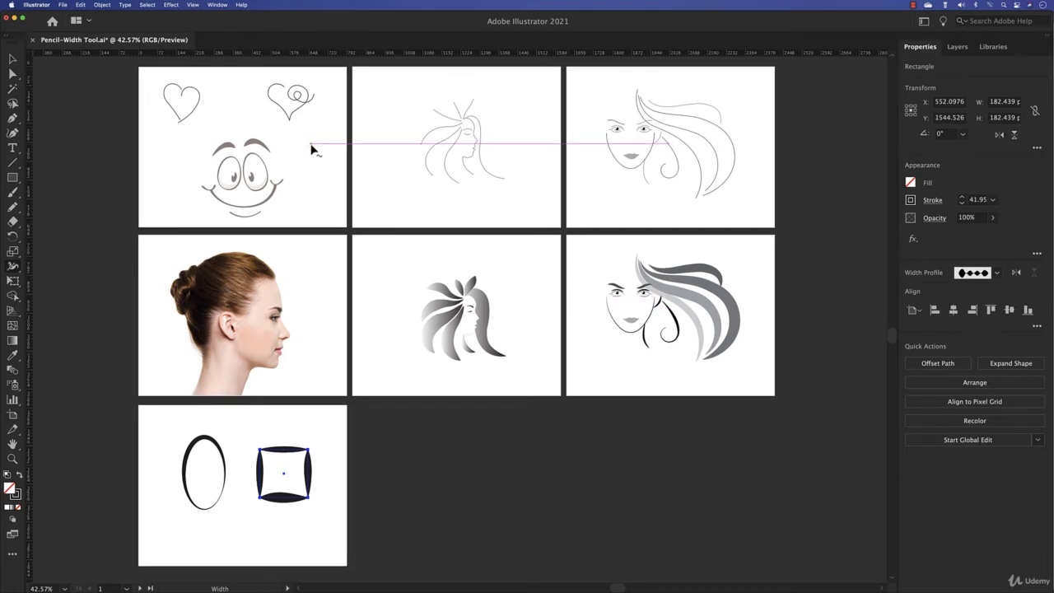
pyautogui.press('super+0')
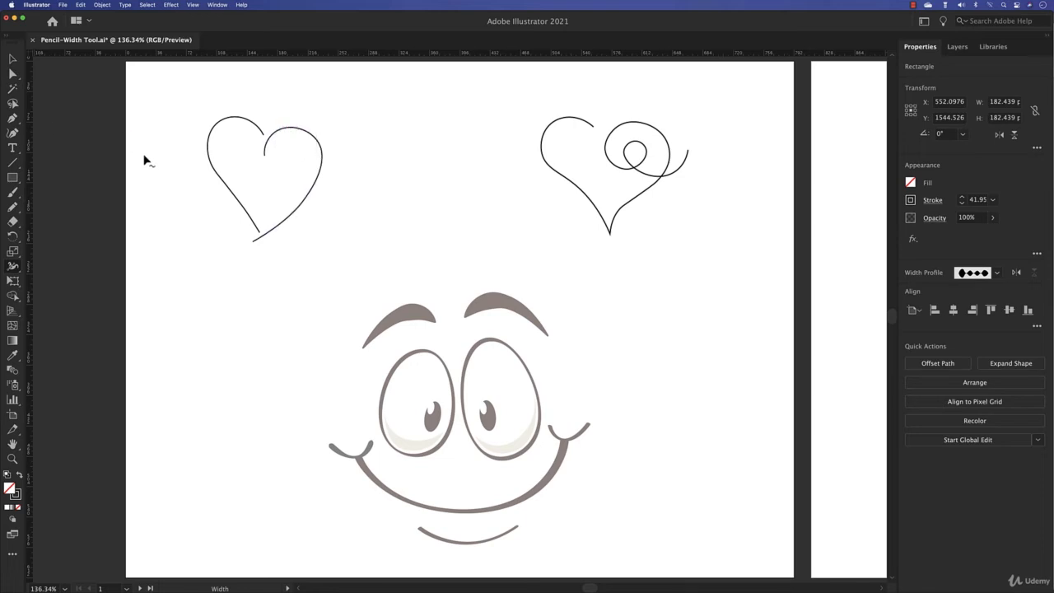
pyautogui.press('v')
pyautogui.click(322, 150)
pyautogui.press('a')
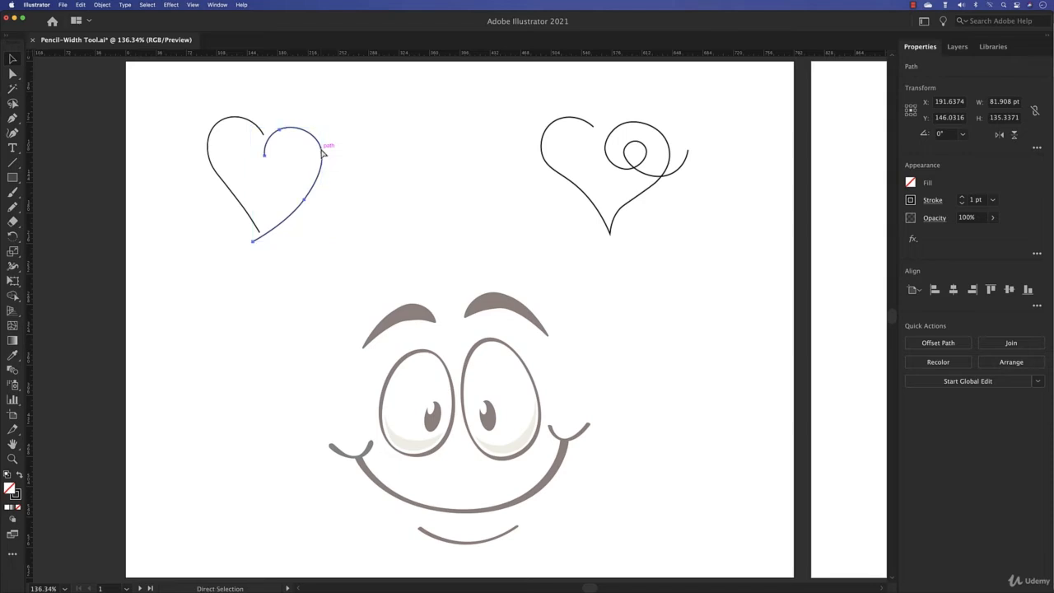
# Use the Width tool to thicken the heart's right half to about 5 pt near its top, and bulge its left half even wider
pyautogui.press('super+equal')
pyautogui.press('super+equal')
pyautogui.press('super+equal')
pyautogui.press('super+equal')
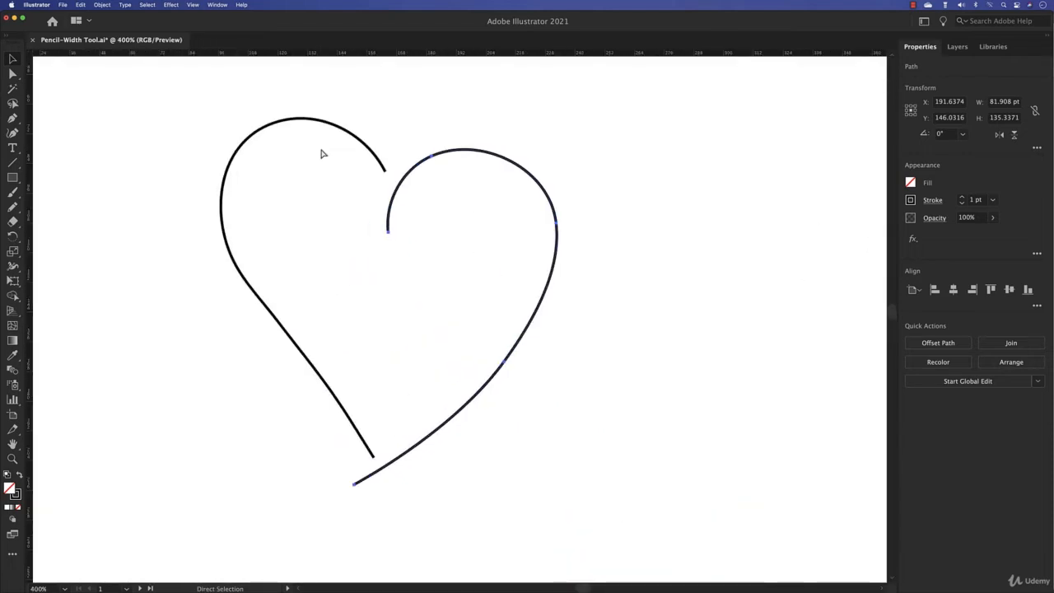
pyautogui.press('v')
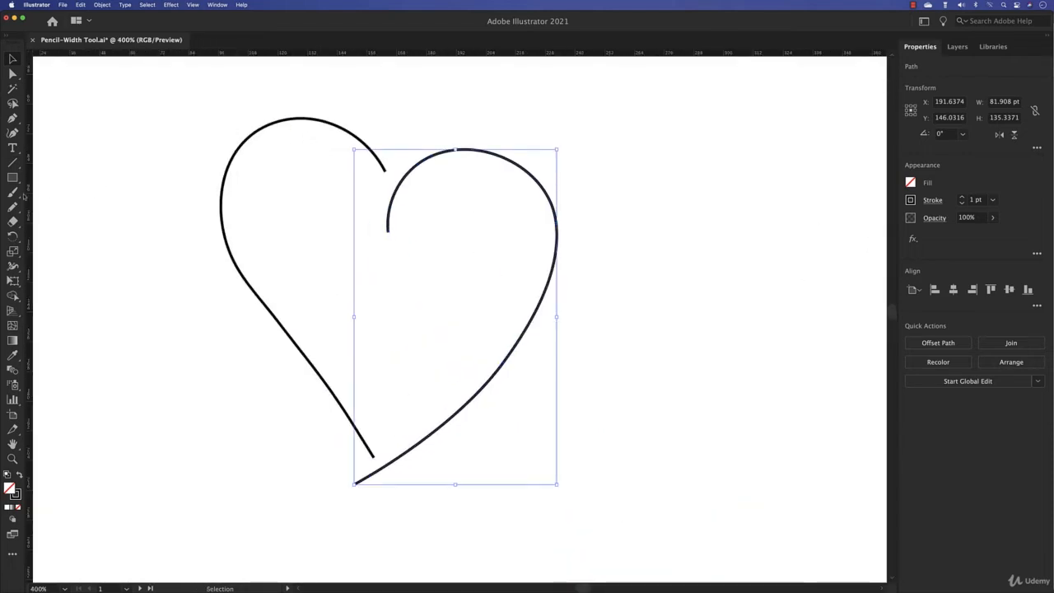
pyautogui.click(13, 266)
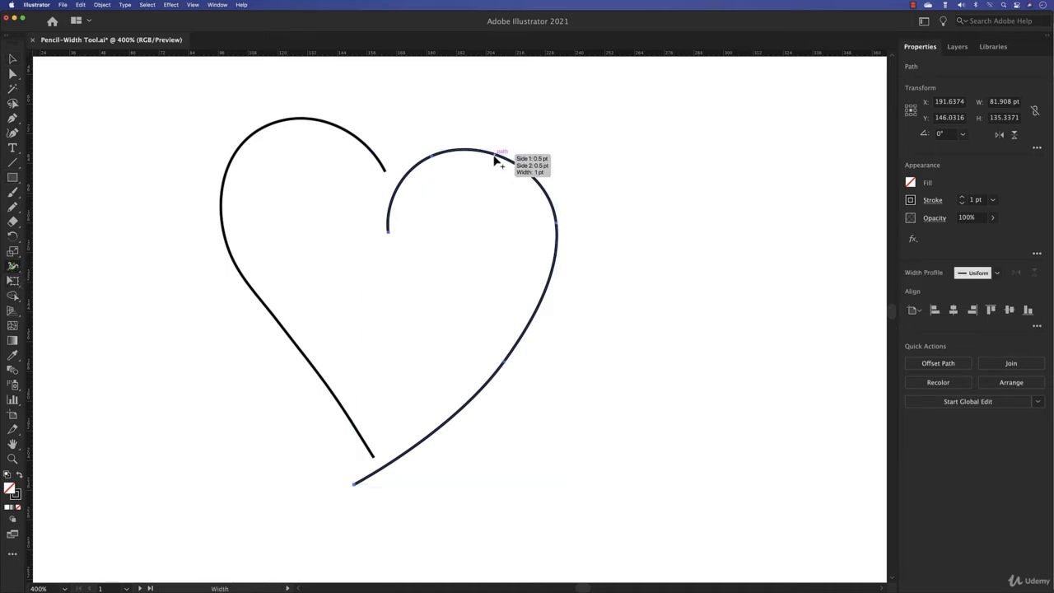
pyautogui.moveTo(494, 156); pyautogui.dragTo(492, 166)
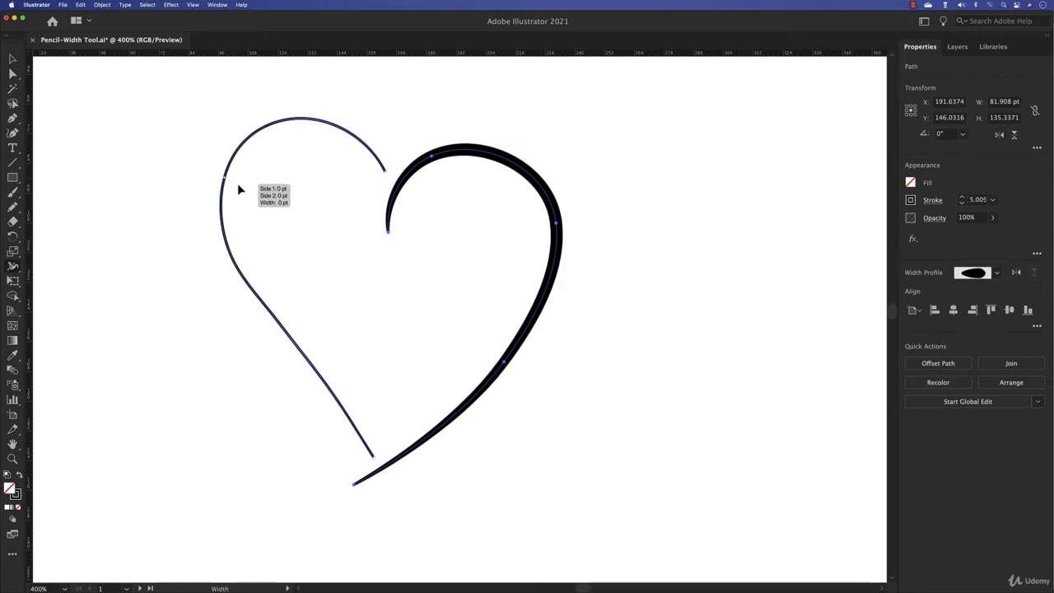
pyautogui.moveTo(221, 178); pyautogui.dragTo(216, 174)
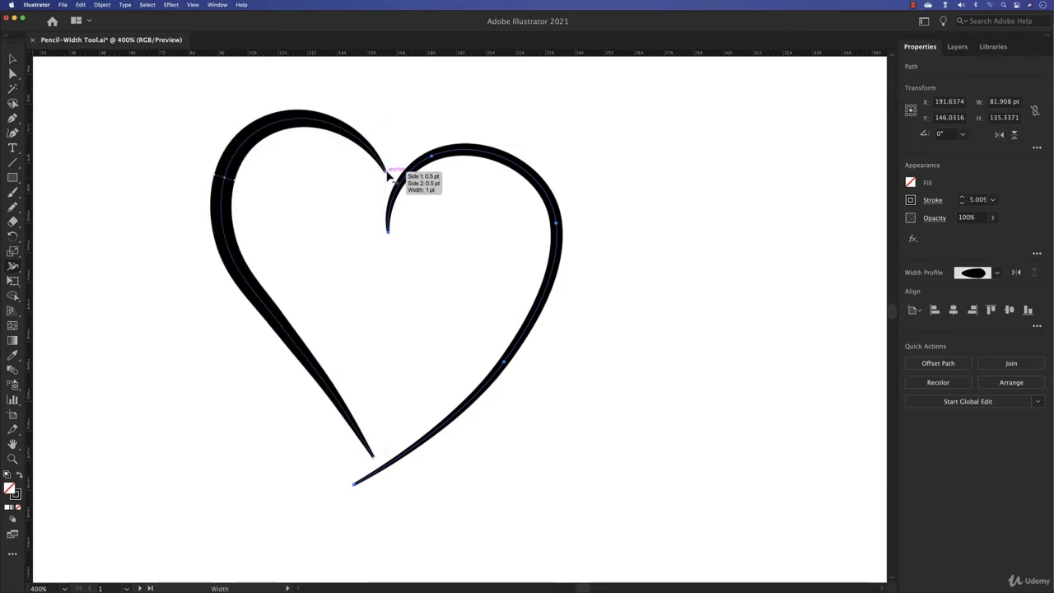
# Taper the upper end of the heart's left half to a sharp point with the Width tool
pyautogui.moveTo(387, 175); pyautogui.dragTo(388, 195)
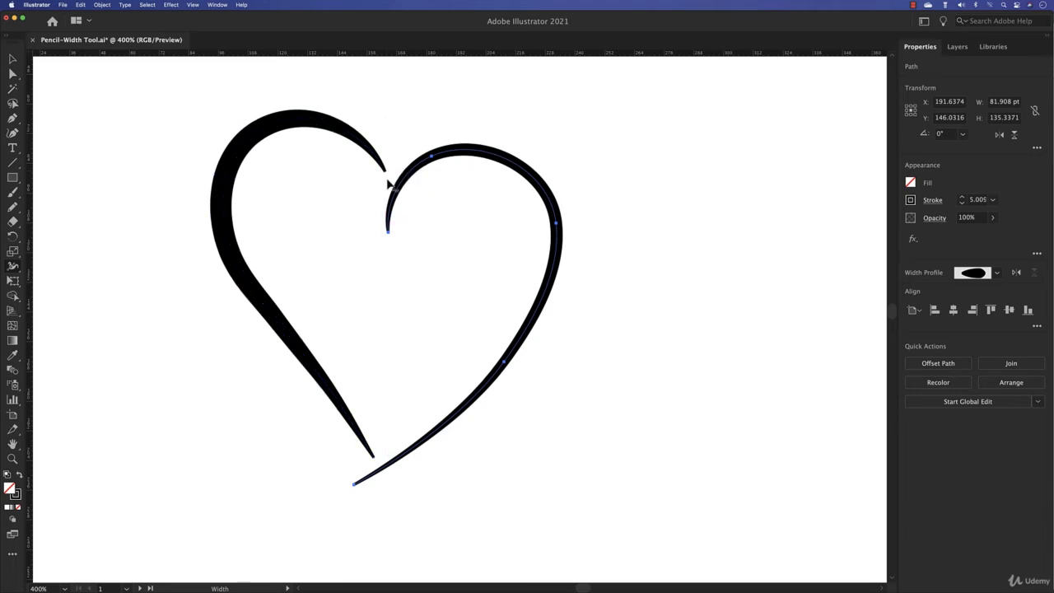
pyautogui.scroll(-5, 384, 175)
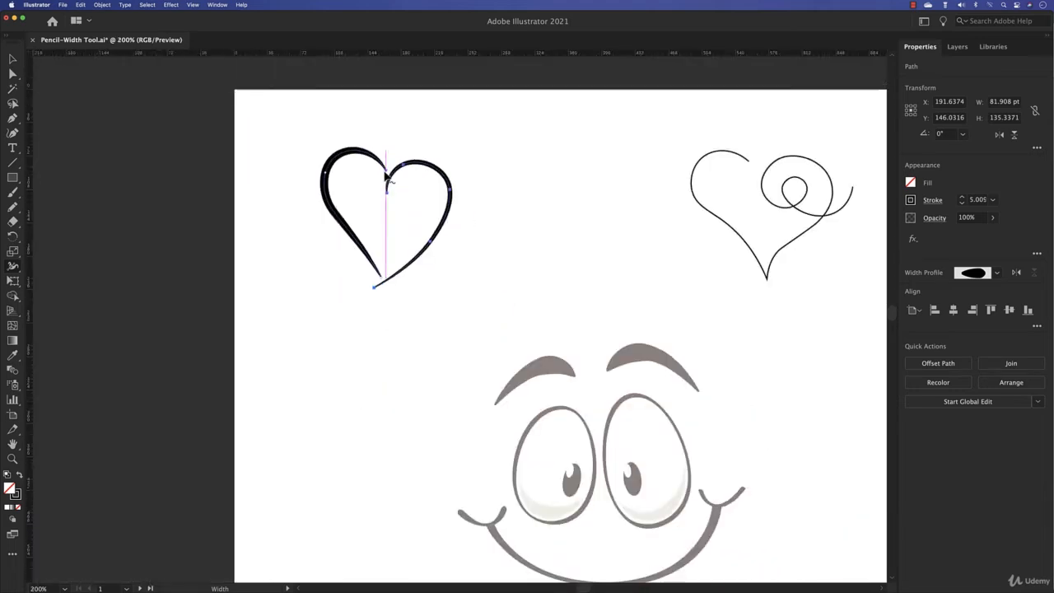
pyautogui.scroll(10, 385, 175)
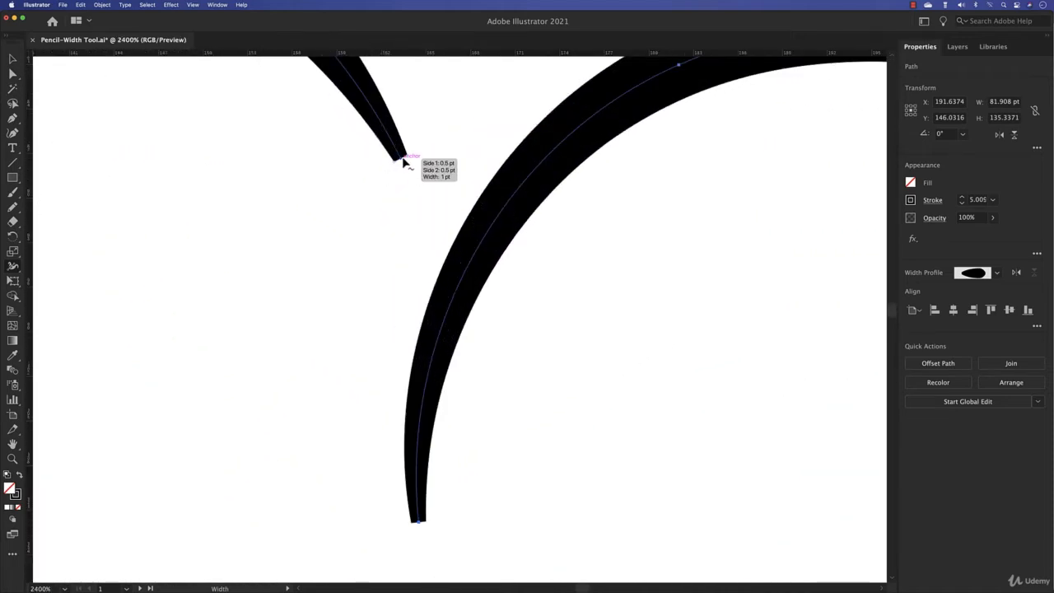
pyautogui.moveTo(406, 157); pyautogui.dragTo(400, 161)
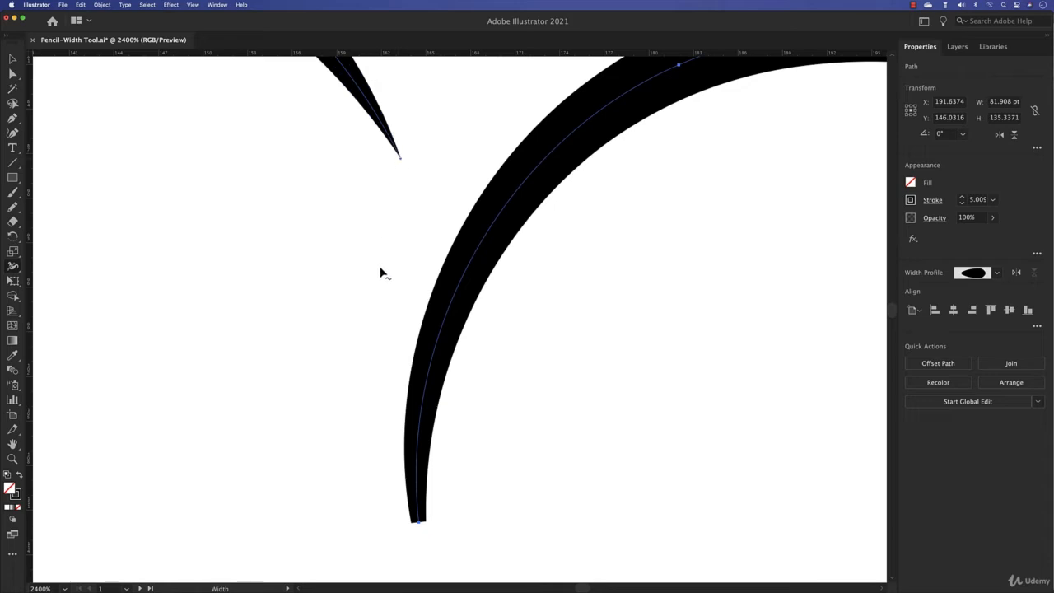
# Taper the lower ends of both heart halves to sharp points with the Width tool
pyautogui.press('space')
pyautogui.moveTo(365, 454); pyautogui.dragTo(384, 129)
pyautogui.moveTo(390, 393); pyautogui.dragTo(460, 164)
pyautogui.moveTo(419, 301); pyautogui.dragTo(453, 135)
pyautogui.moveTo(448, 386); pyautogui.dragTo(475, 53)
pyautogui.moveTo(493, 251); pyautogui.dragTo(480, 138)
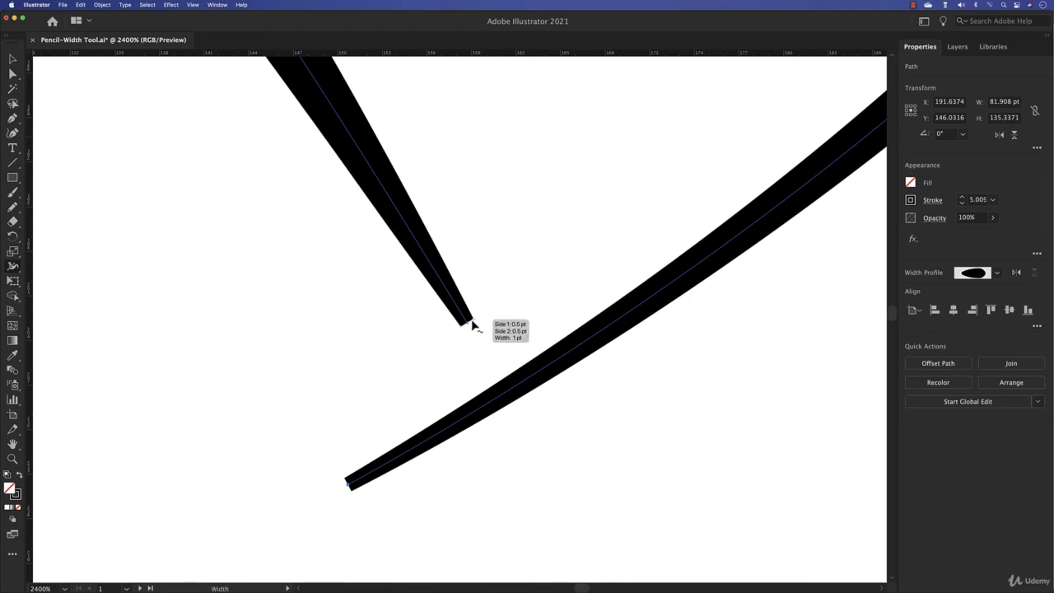
pyautogui.moveTo(473, 324); pyautogui.dragTo(465, 322)
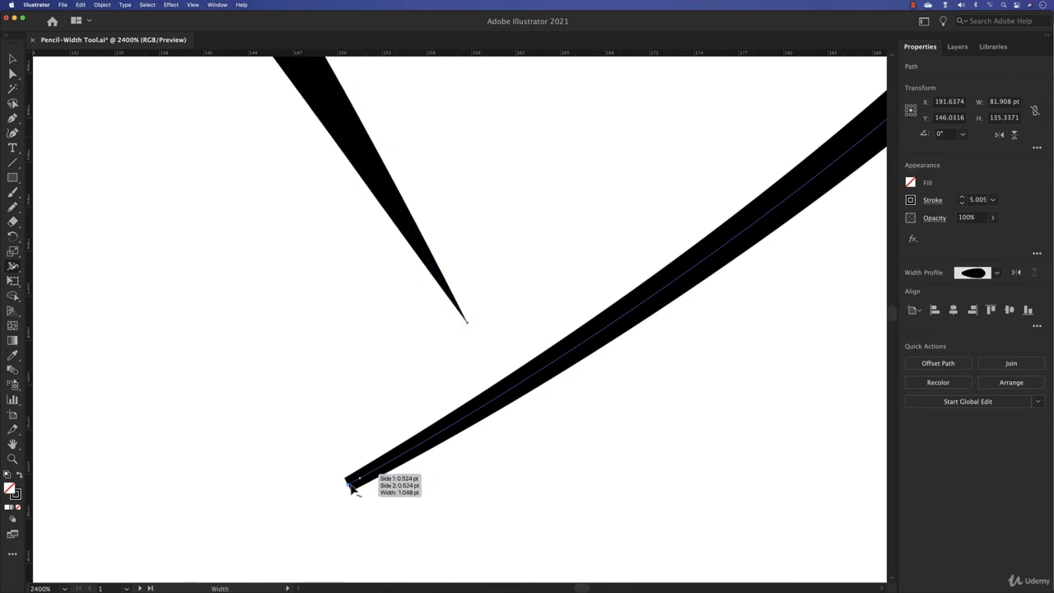
pyautogui.moveTo(349, 488); pyautogui.dragTo(349, 486)
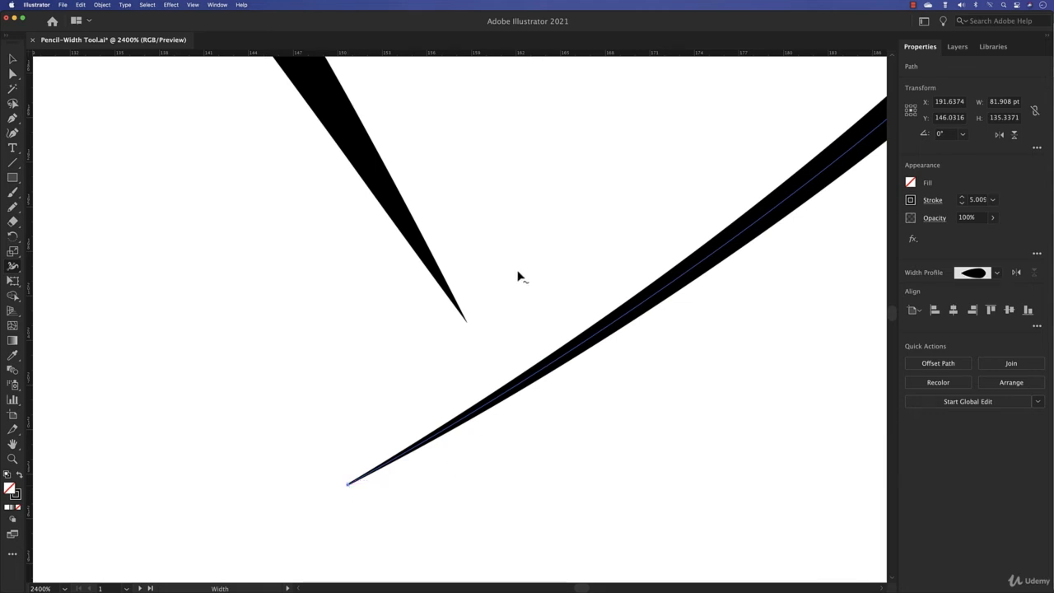
# Select both halves of the heart and reset their width profile to Uniform
pyautogui.press('super+0')
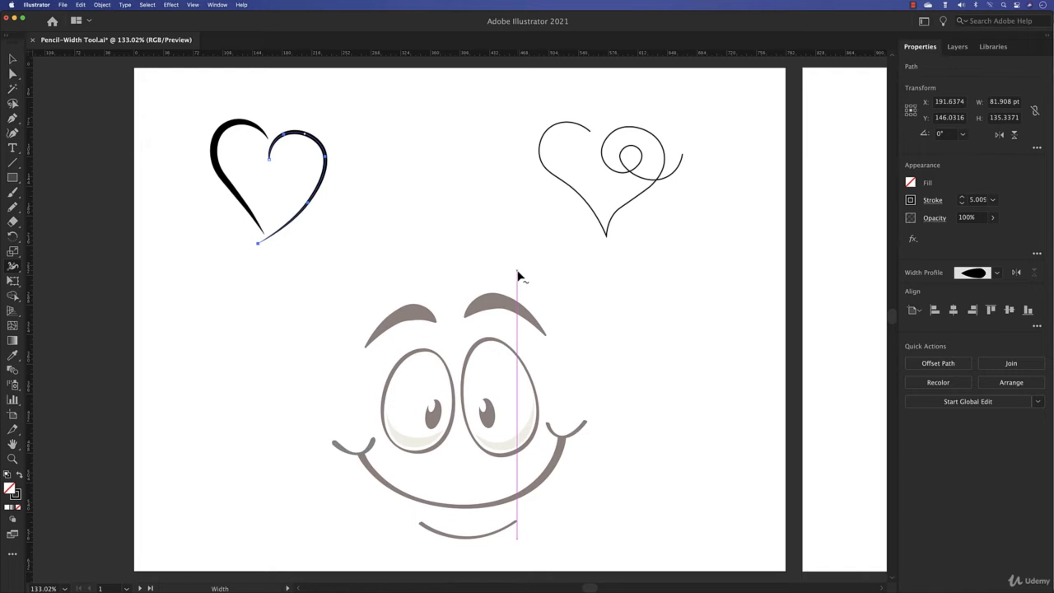
pyautogui.press('super+equal')
pyautogui.press('super+equal')
pyautogui.press('super+equal')
pyautogui.press('super+equal')
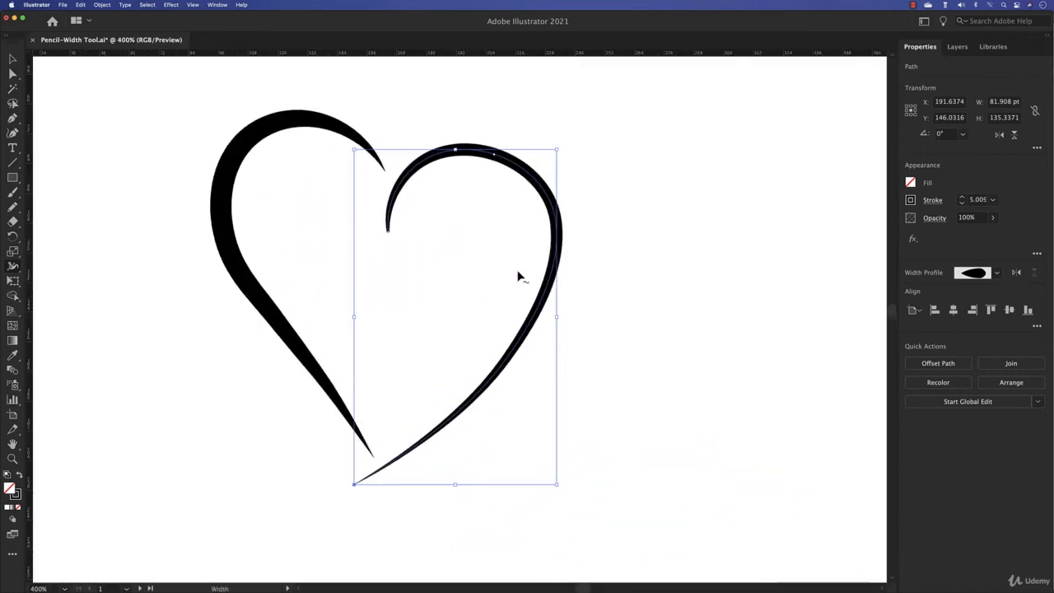
pyautogui.click(14, 58)
pyautogui.moveTo(200, 107); pyautogui.dragTo(659, 424)
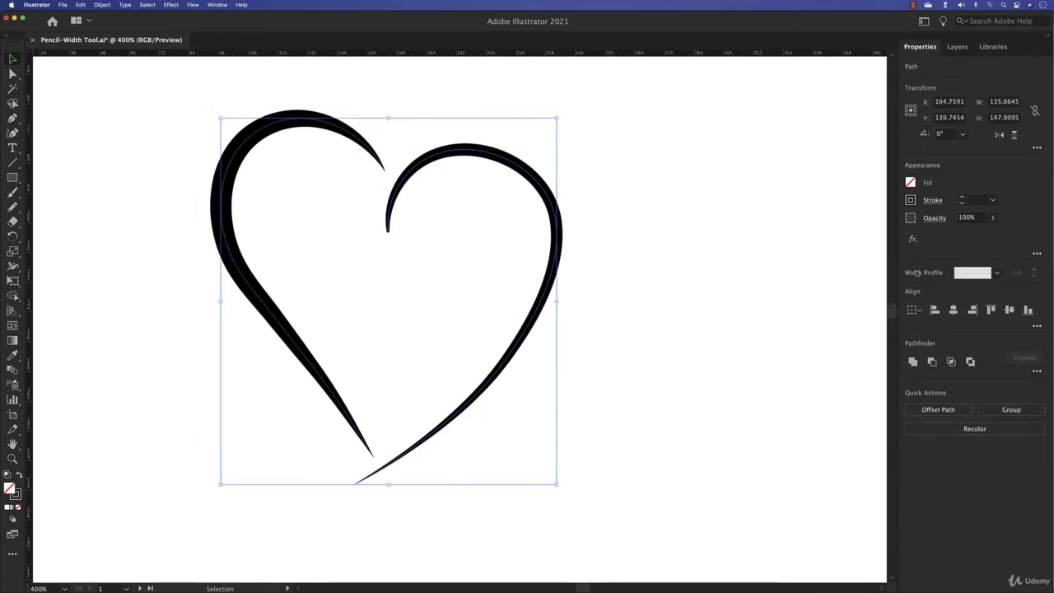
pyautogui.click(602, 171)
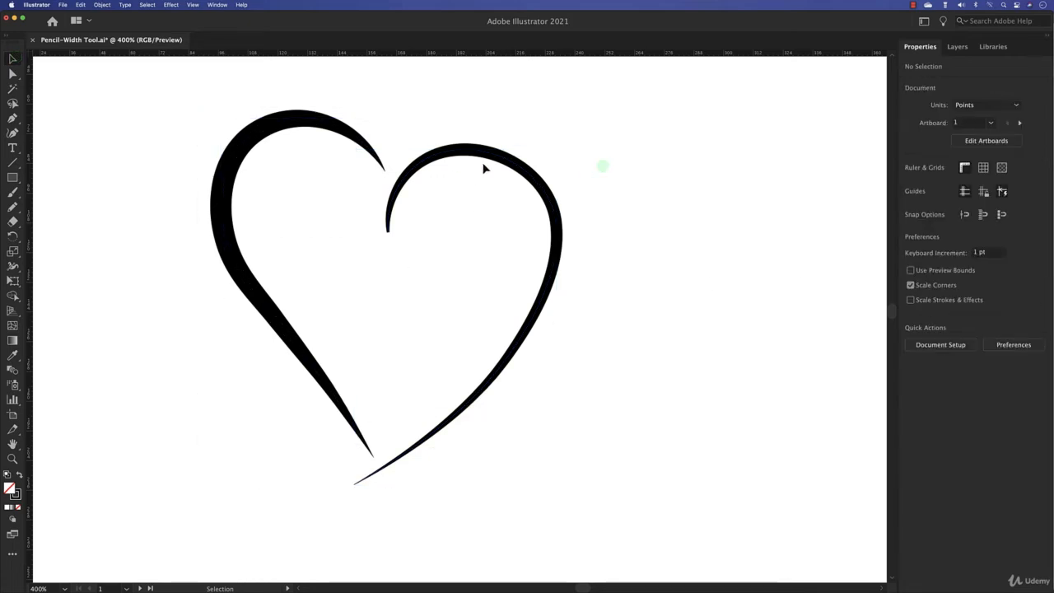
pyautogui.click(503, 156)
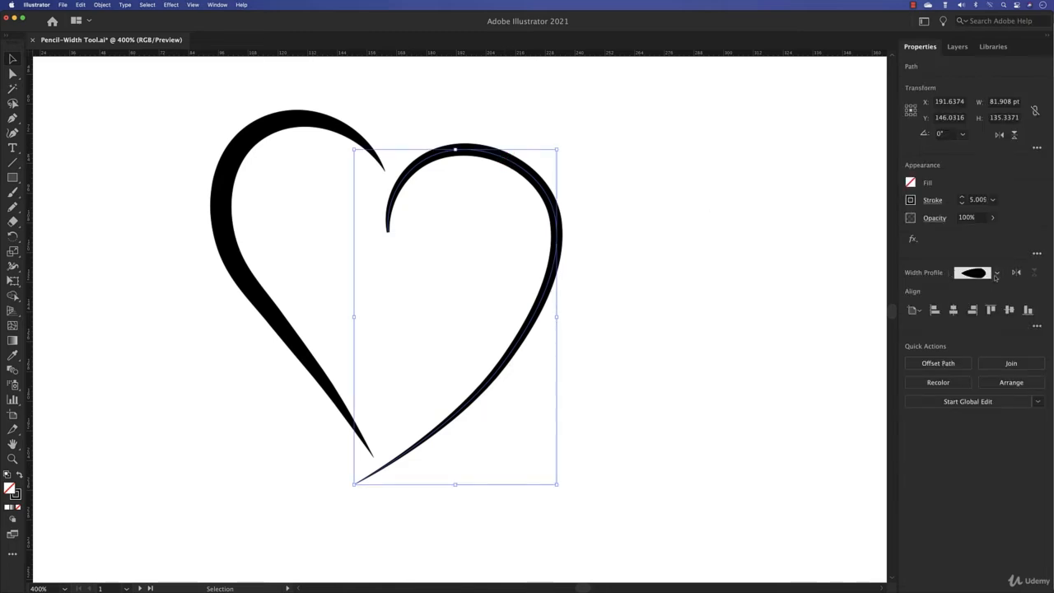
pyautogui.keyDown('shift'); pyautogui.click(338, 108); pyautogui.keyUp('shift')
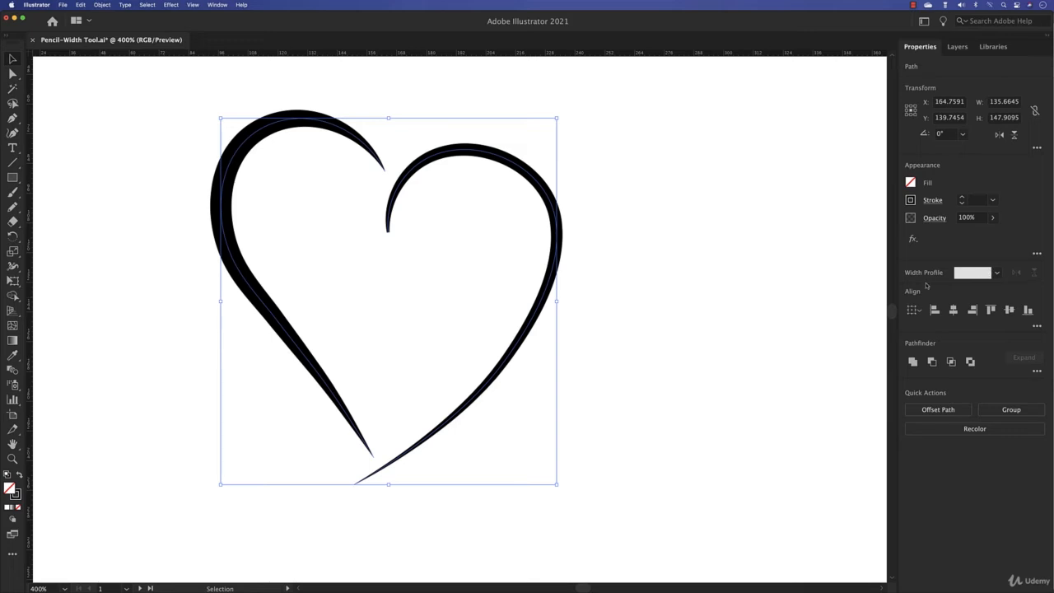
pyautogui.click(1000, 273)
pyautogui.click(1000, 298)
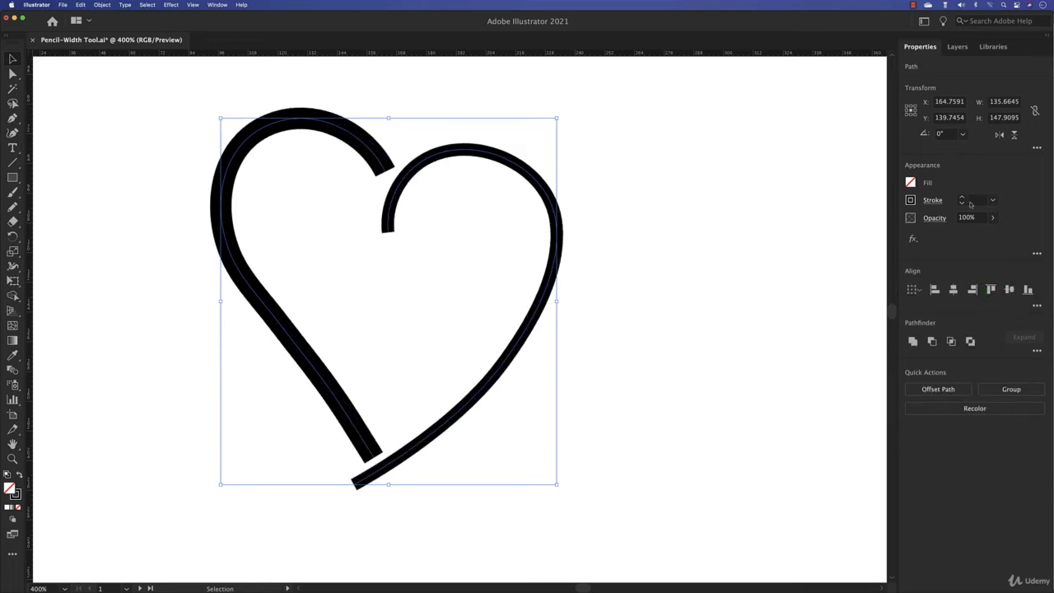
# Set the stroke weight of both heart halves to 1 pt and deselect them
pyautogui.click(963, 203)
pyautogui.click(977, 200)
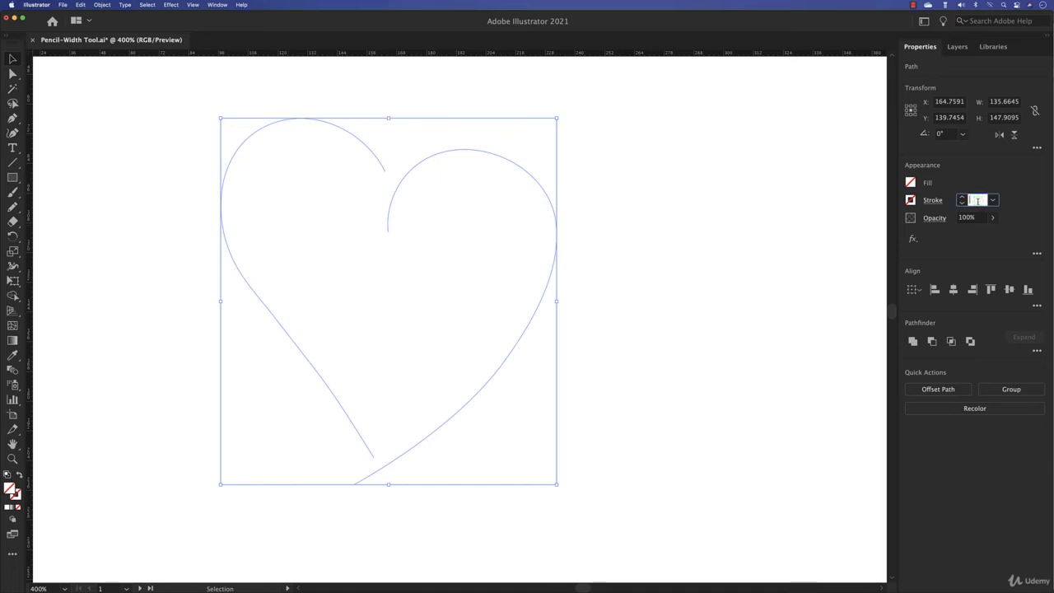
pyautogui.write('1')
pyautogui.press('Return')
pyautogui.click(569, 229)
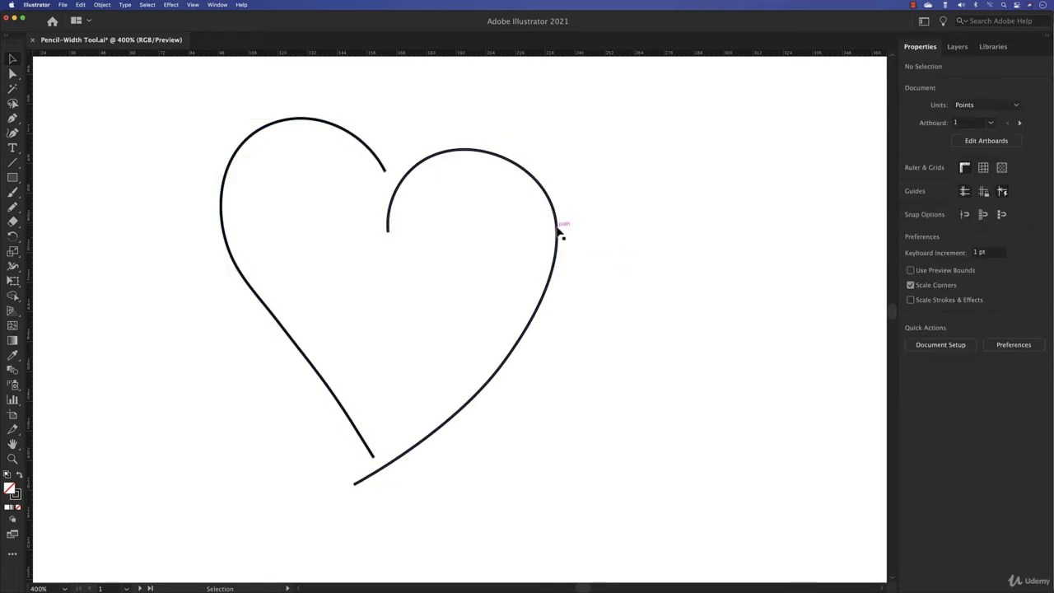
# Apply the lens-shaped width profile, tapered at both ends, to the heart's right half
pyautogui.click(558, 227)
pyautogui.click(12, 265)
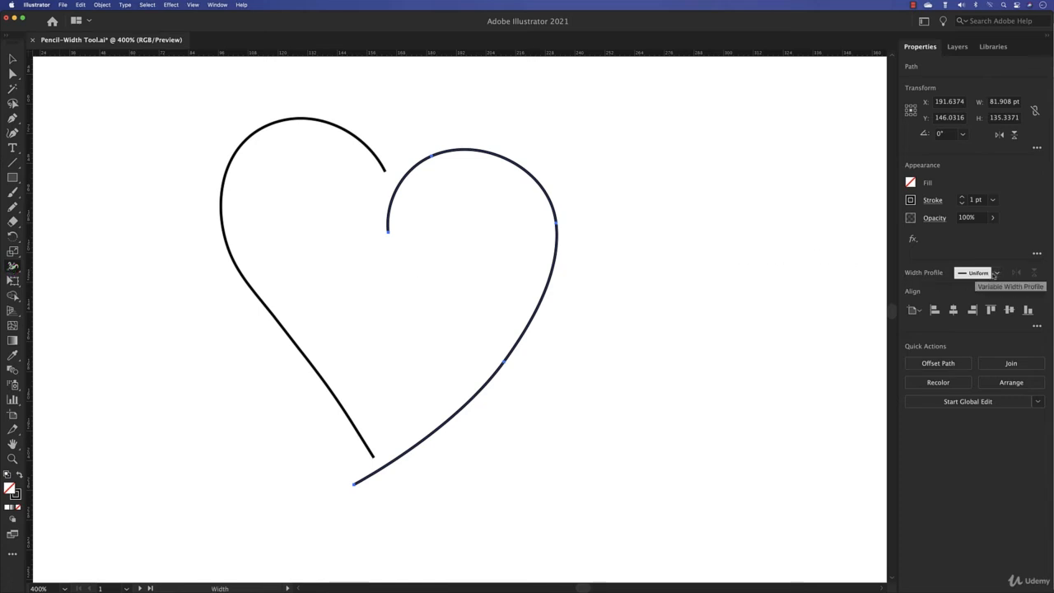
pyautogui.click(997, 275)
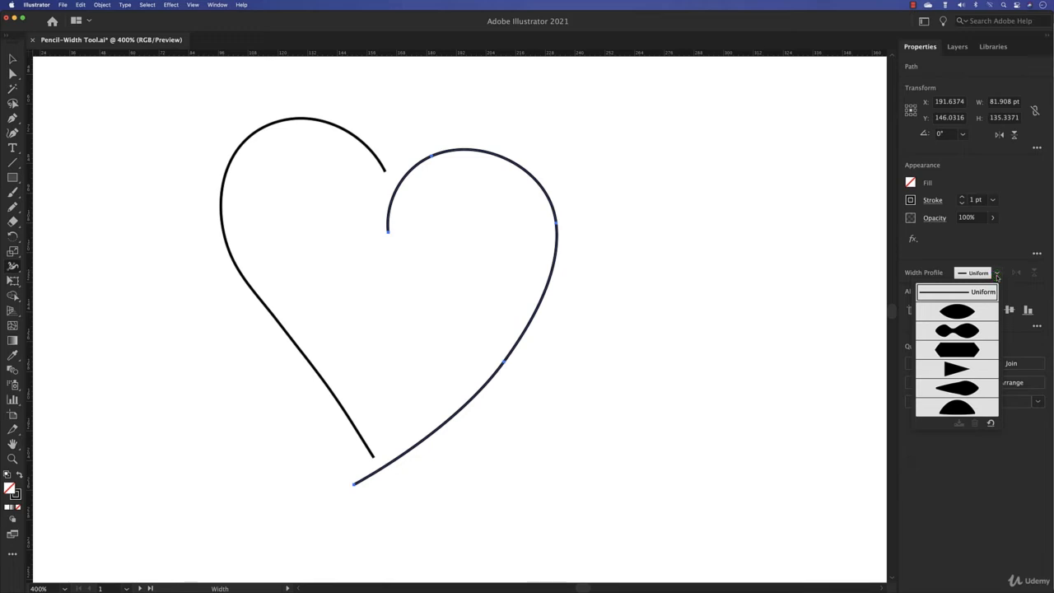
pyautogui.click(969, 313)
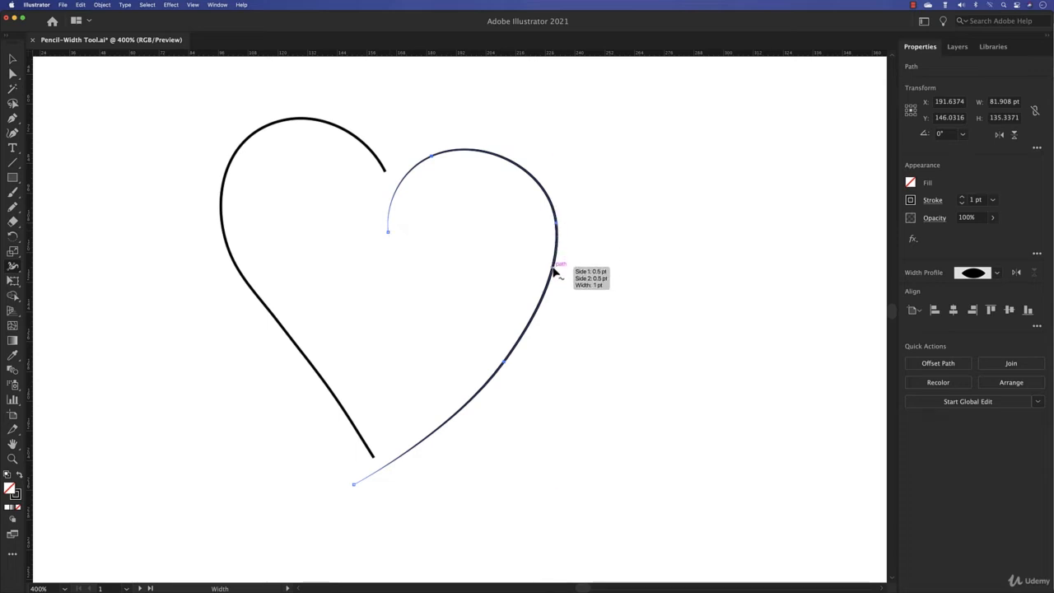
# Set the right half's stroke to 10 pt and thicken the left half near its top to about 4 pt with the Width tool
pyautogui.click(962, 197)
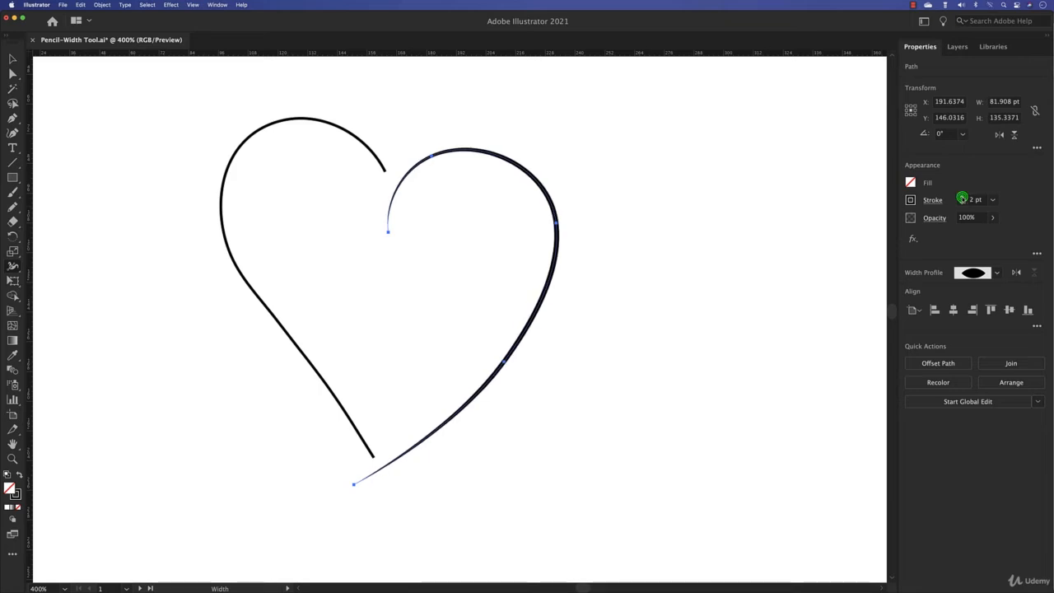
pyautogui.click(962, 197)
pyautogui.click(962, 197)
pyautogui.click(962, 197)
pyautogui.click(962, 197)
pyautogui.click(962, 197)
pyautogui.click(962, 197)
pyautogui.click(962, 197)
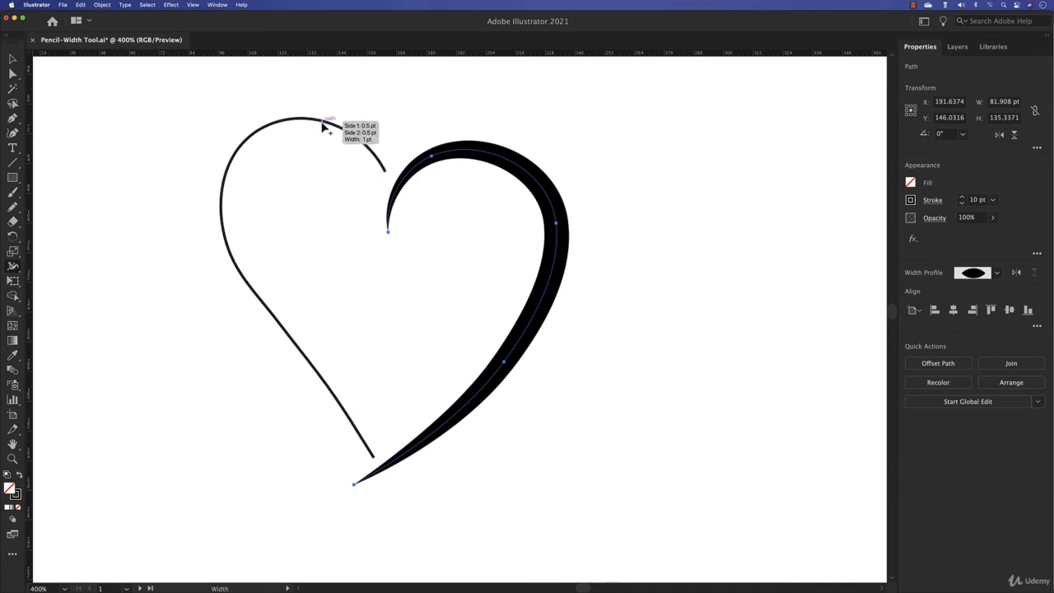
pyautogui.moveTo(323, 125); pyautogui.dragTo(320, 120)
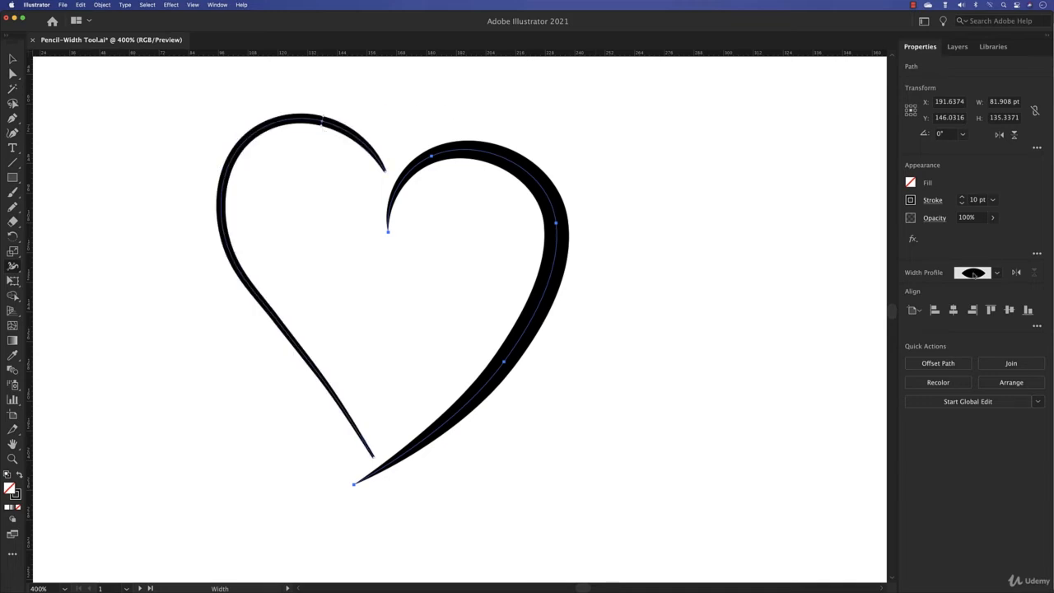
# Try the double-bulge width profile on the heart's right half and undo it
pyautogui.click(998, 272)
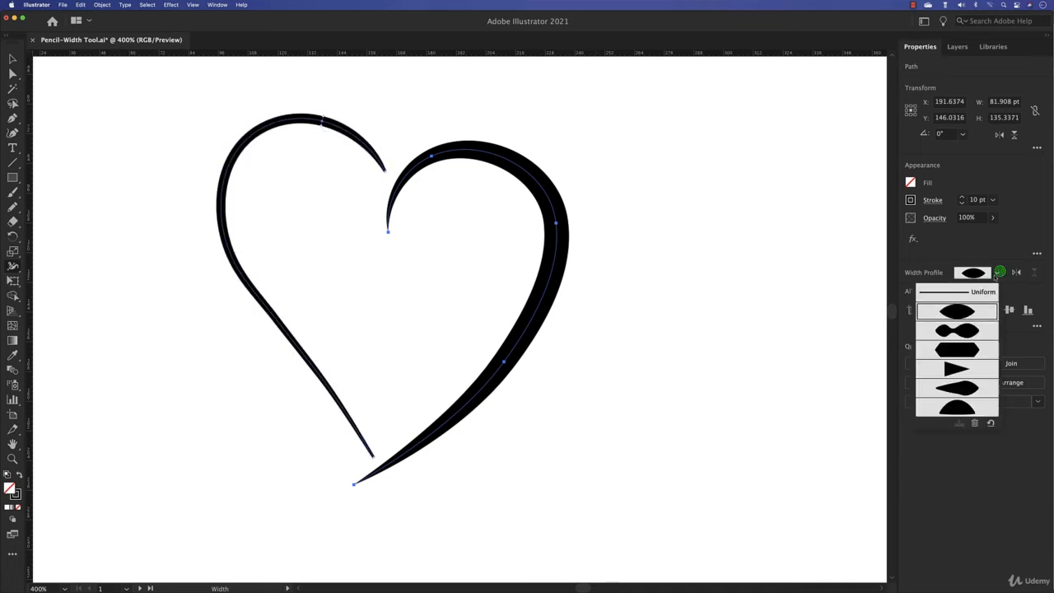
pyautogui.click(979, 333)
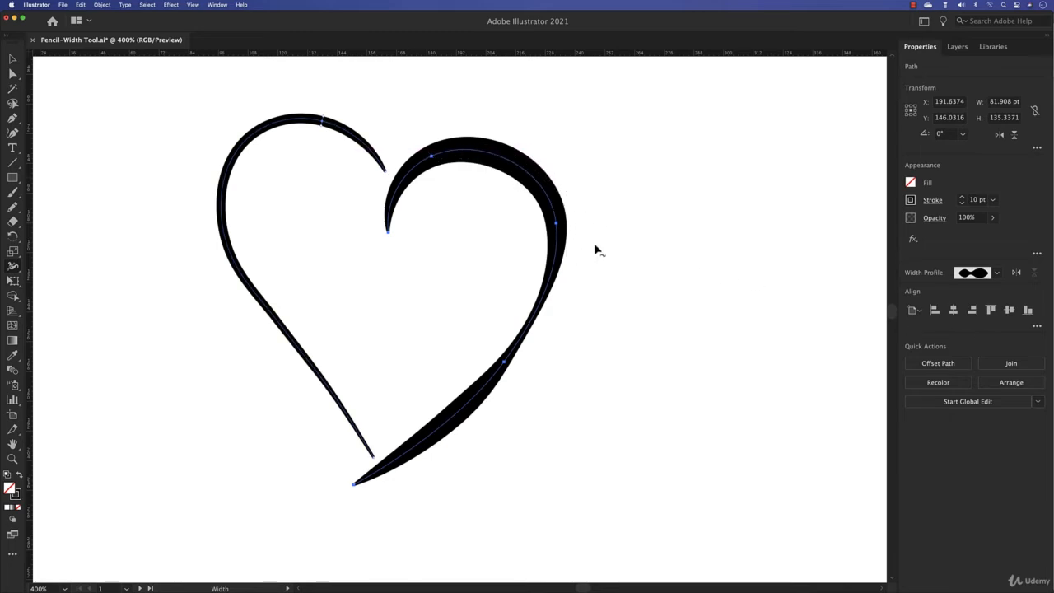
pyautogui.press('super+z')
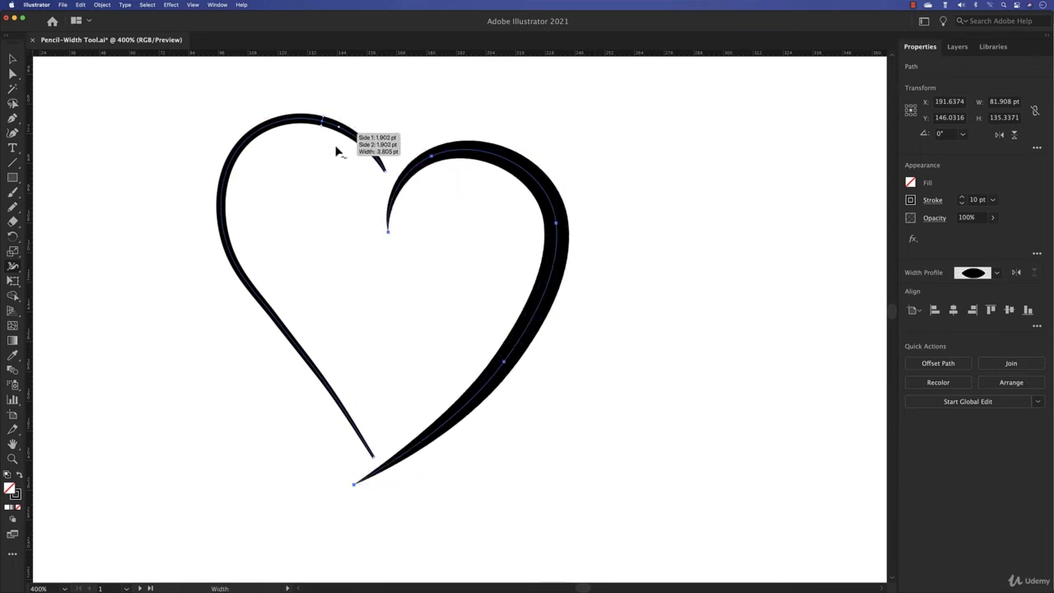
pyautogui.press('v')
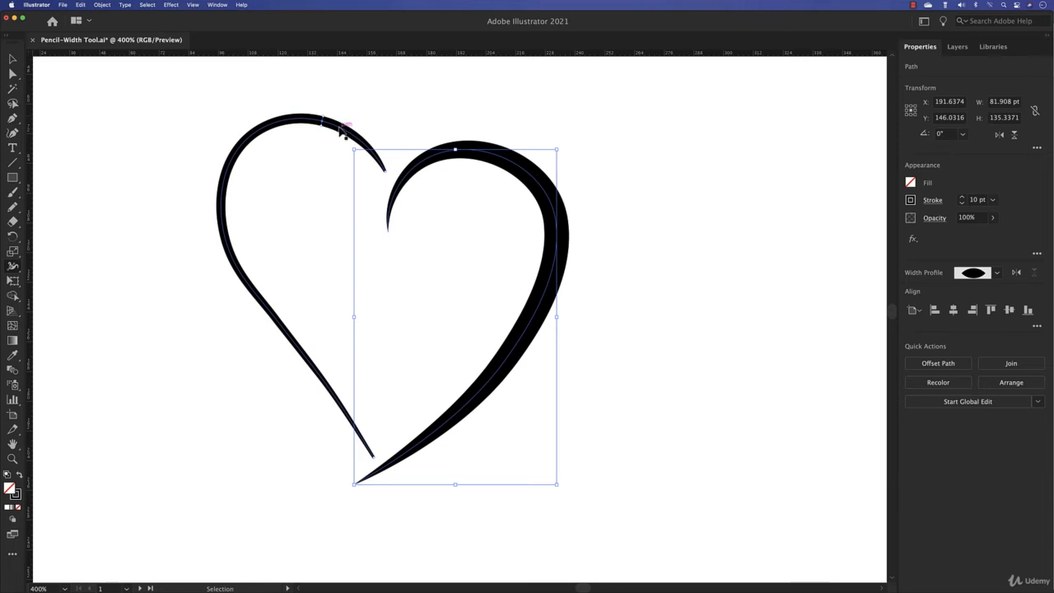
# Apply the lens-shaped width profile, tapered at both ends, to the heart's left half
pyautogui.click(341, 128)
pyautogui.hotkey('shift', 'w')
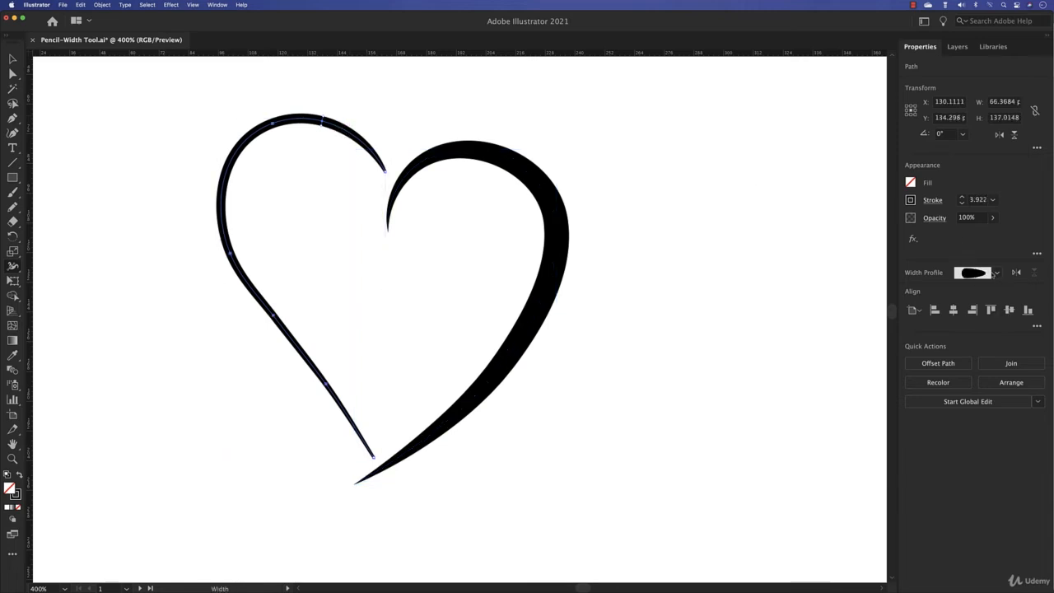
pyautogui.click(998, 274)
pyautogui.click(993, 305)
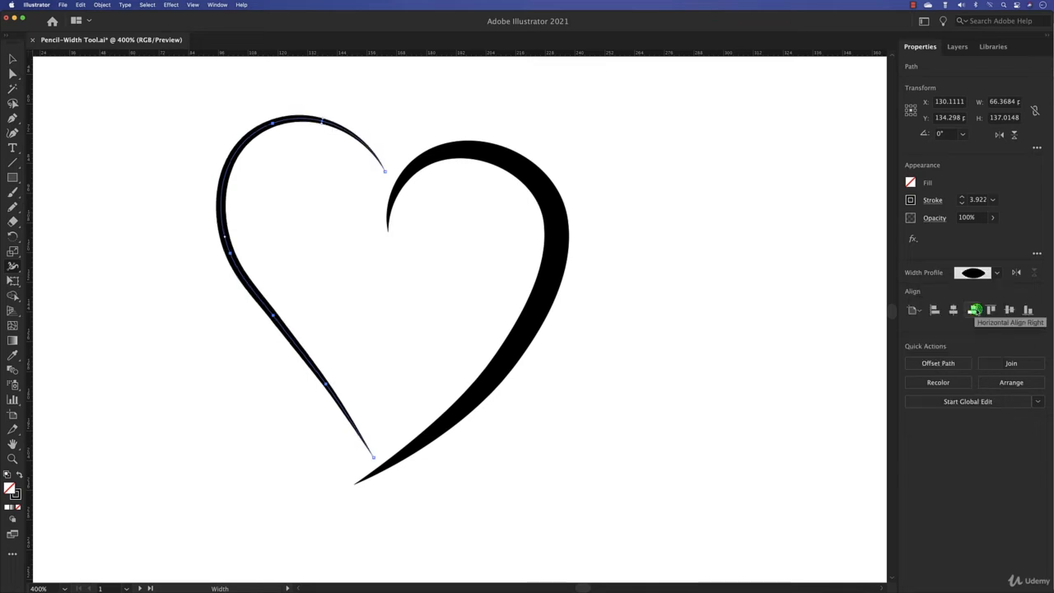
# Set the stroke weight of the heart's left half to 9 pt
pyautogui.click(962, 197)
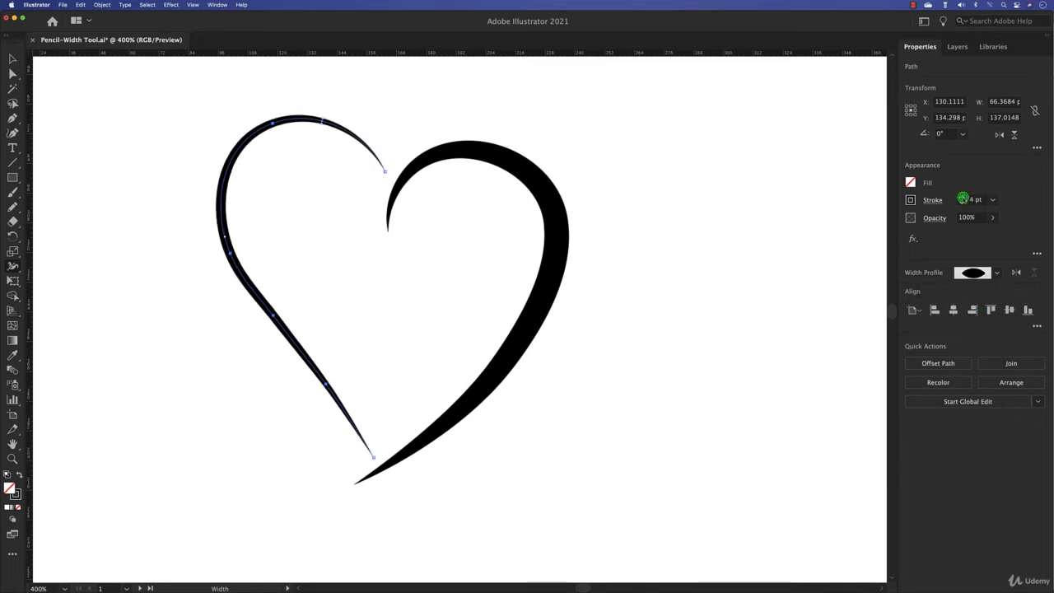
pyautogui.click(962, 198)
pyautogui.click(962, 198)
pyautogui.click(962, 198)
pyautogui.click(962, 198)
pyautogui.click(962, 197)
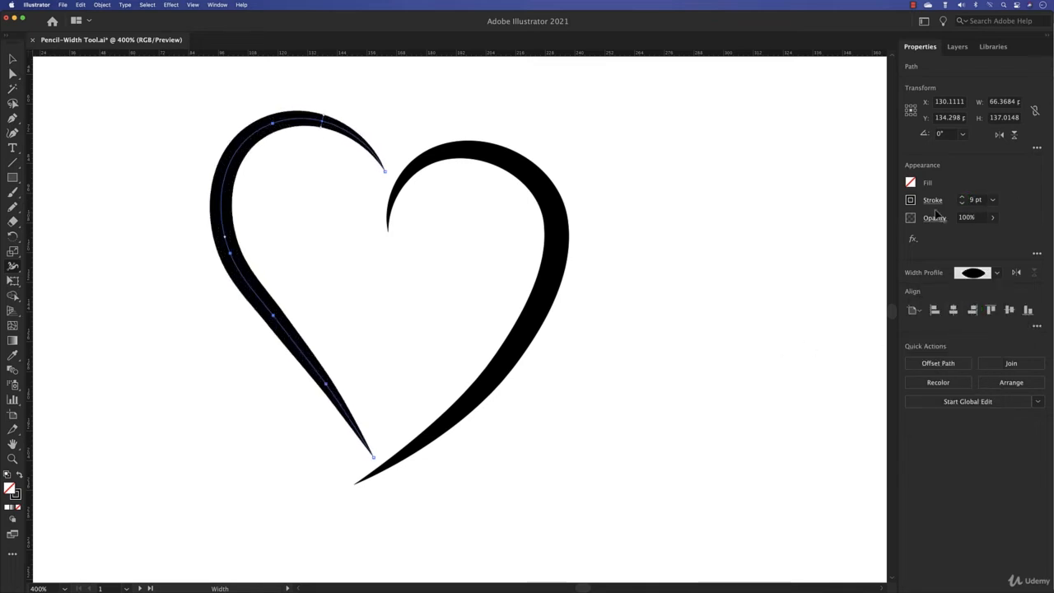
pyautogui.click(708, 276)
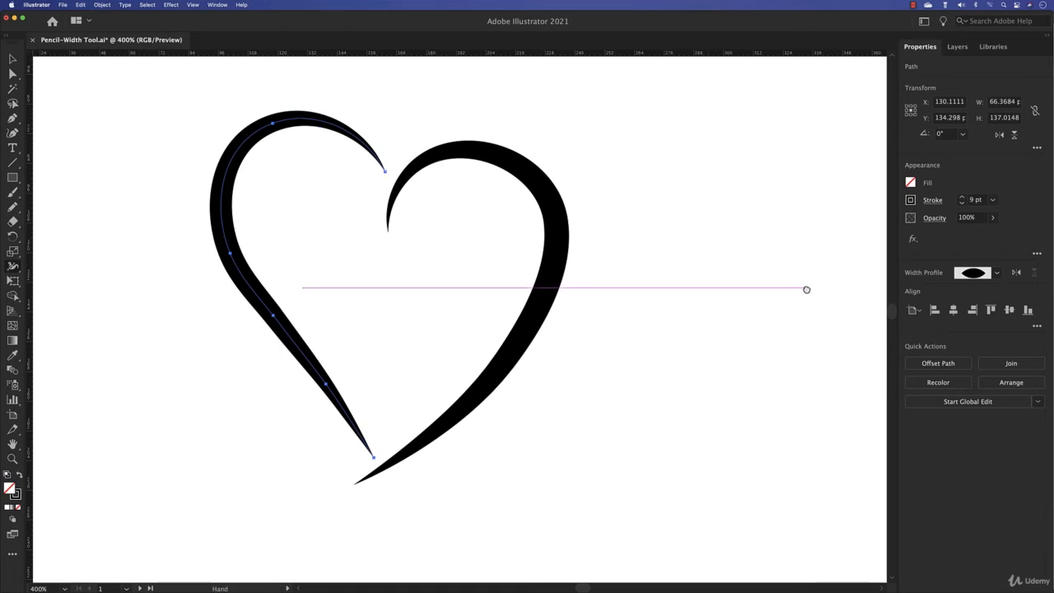
# Select the swirl heart and thicken the upper curve of its left lobe to about 6 pt with the Width tool
pyautogui.moveTo(808, 288); pyautogui.dragTo(402, 292)
pyautogui.moveTo(664, 277); pyautogui.dragTo(317, 278)
pyautogui.moveTo(402, 263); pyautogui.dragTo(240, 272)
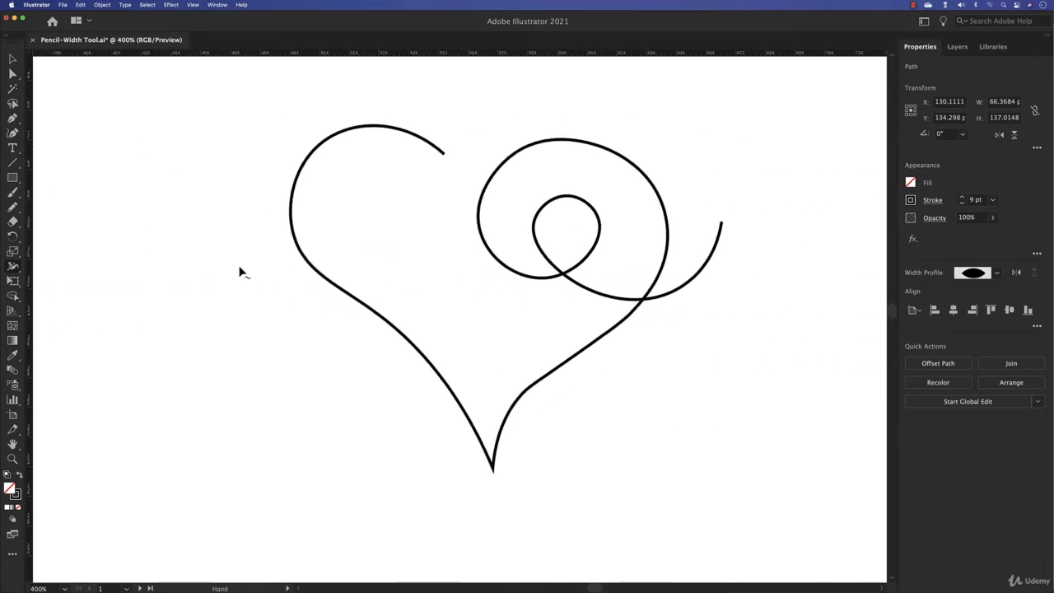
pyautogui.press('v')
pyautogui.click(423, 141)
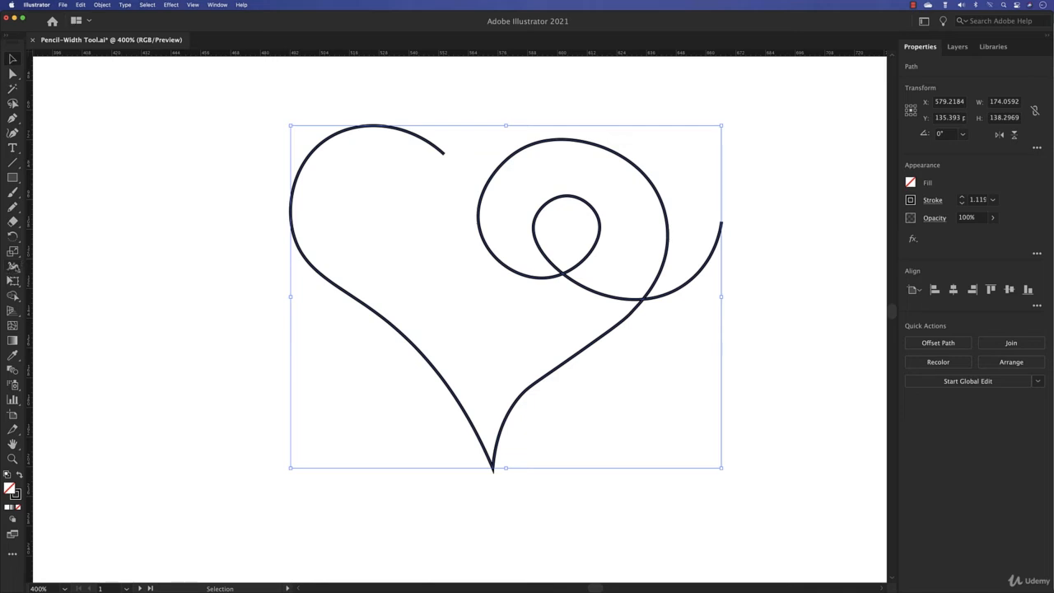
pyautogui.click(12, 266)
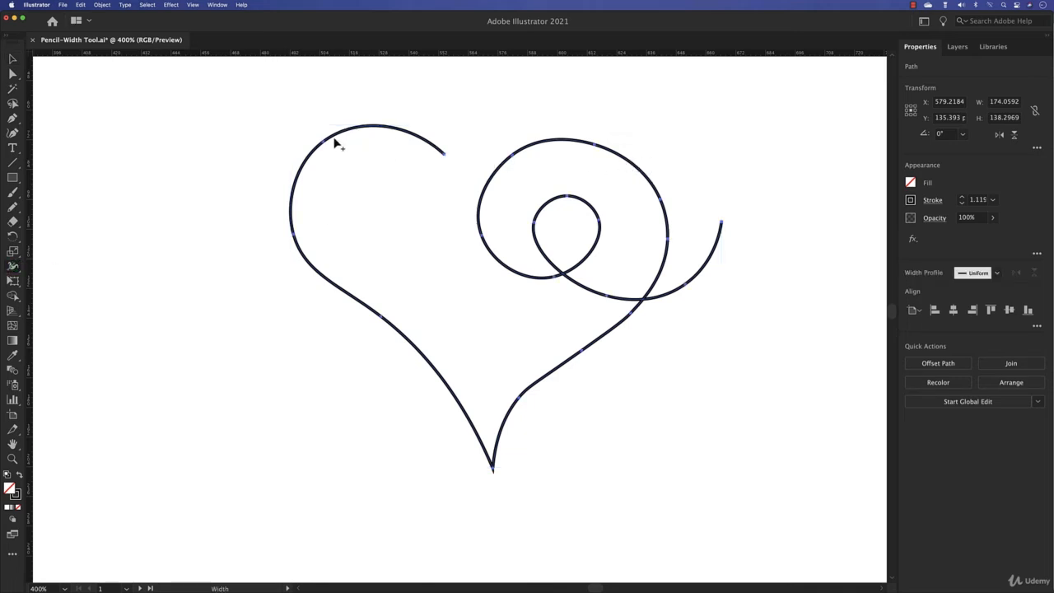
pyautogui.moveTo(334, 139); pyautogui.dragTo(336, 141)
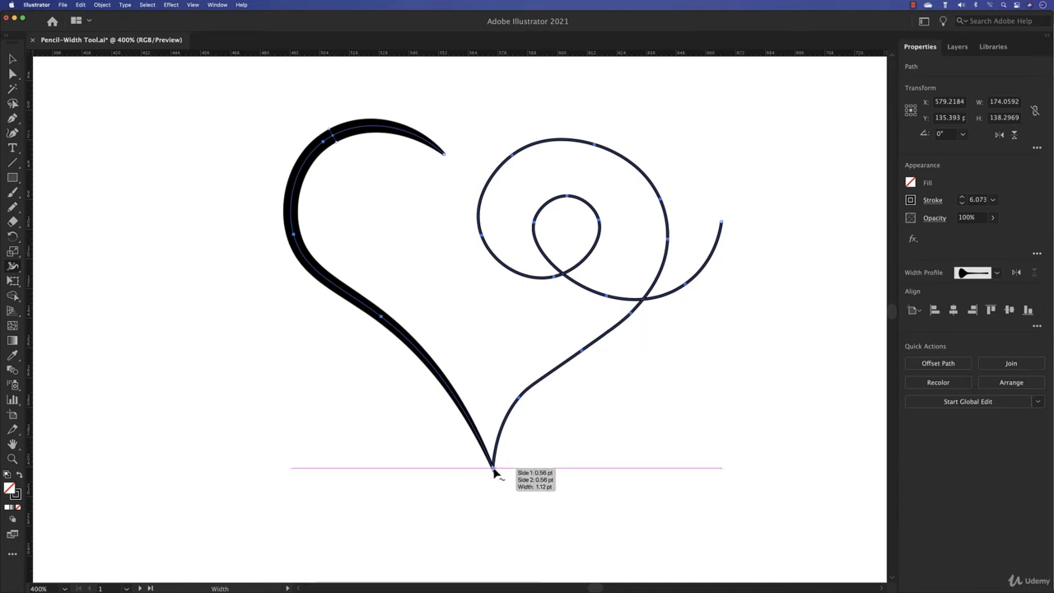
# Thicken the swirl heart's large right loop to about 8.8 pt, thin its small inner loop and taper the outer tail to a point
pyautogui.moveTo(612, 145); pyautogui.dragTo(616, 150)
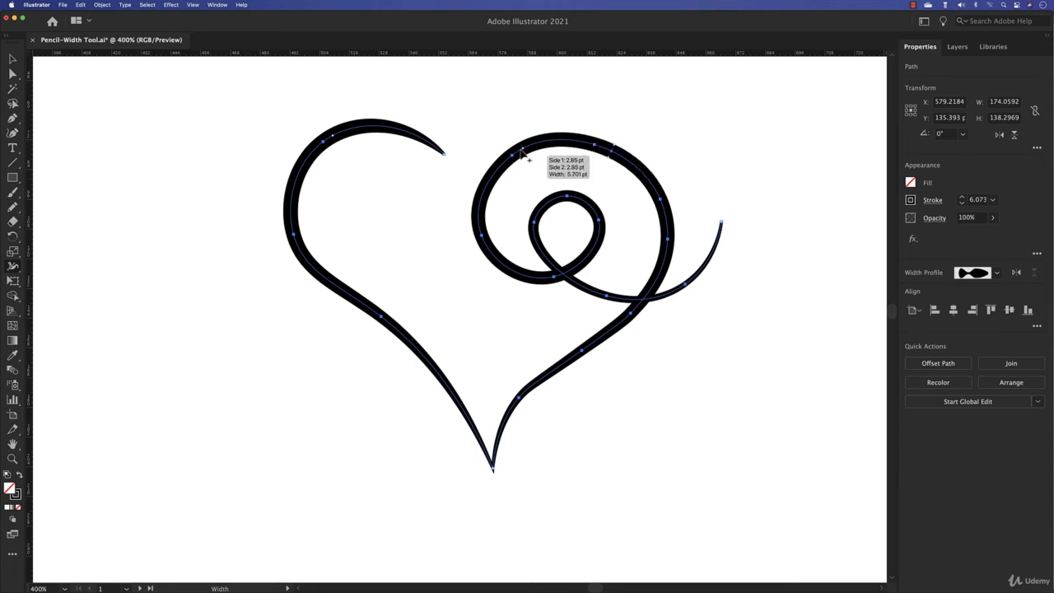
pyautogui.moveTo(525, 144); pyautogui.dragTo(511, 138)
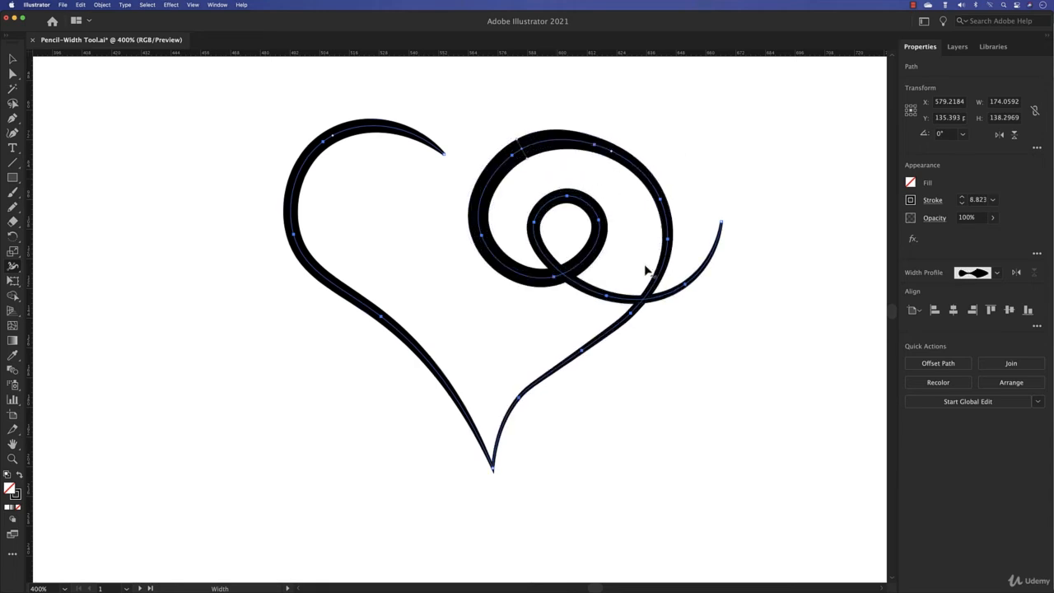
pyautogui.moveTo(540, 246); pyautogui.dragTo(539, 246)
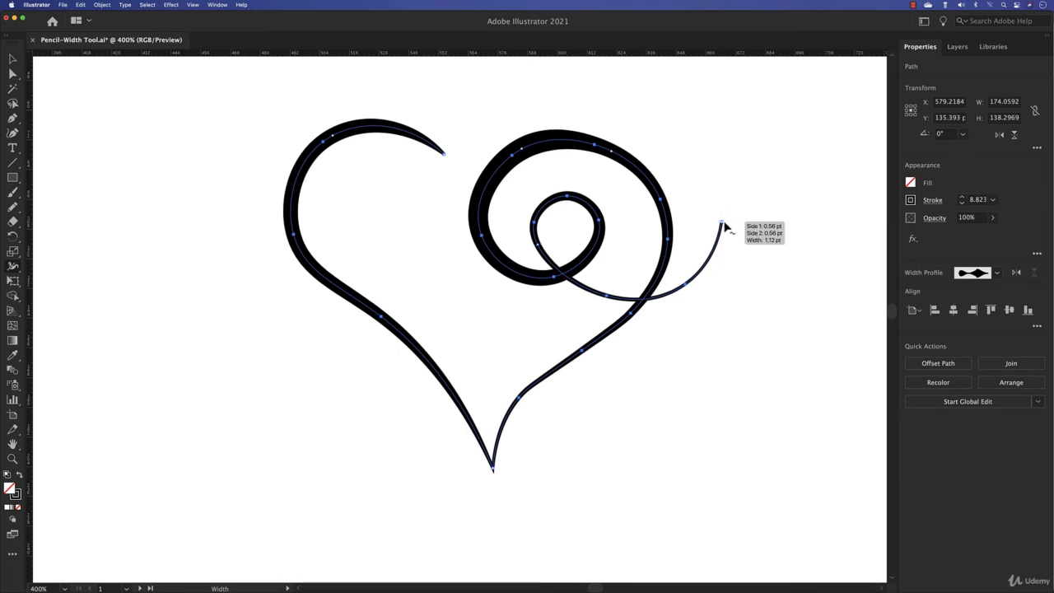
pyautogui.moveTo(723, 222); pyautogui.dragTo(719, 223)
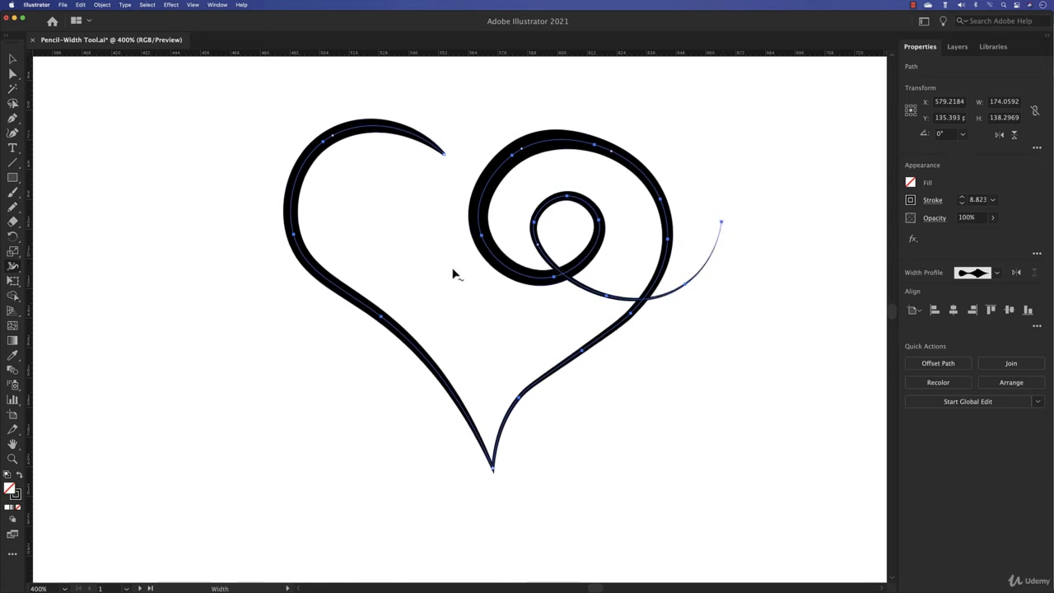
# Apply the lens-shaped width profile to the swirl heart
pyautogui.click(997, 273)
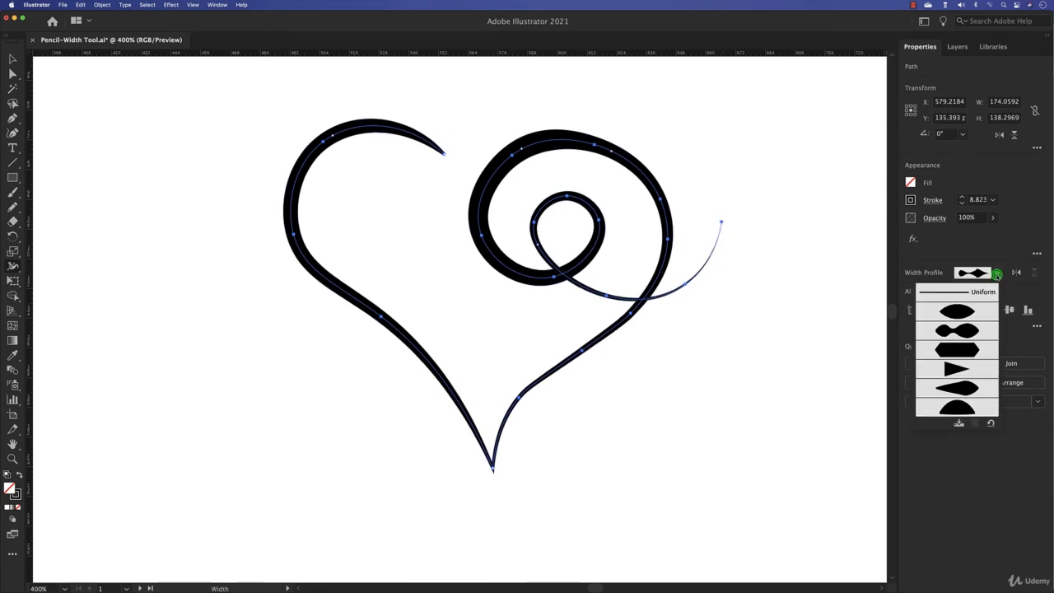
pyautogui.click(972, 310)
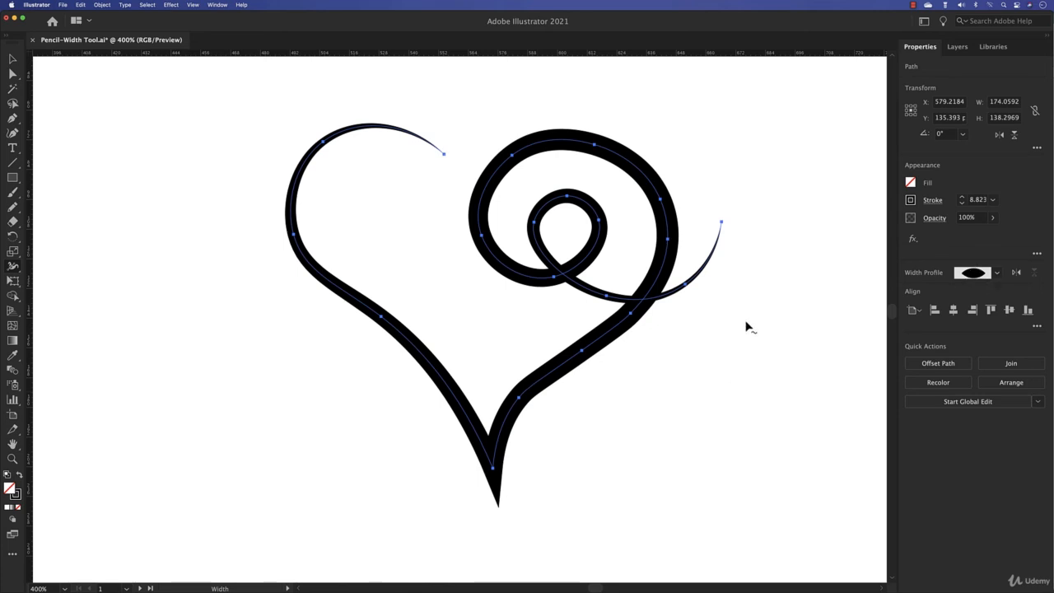
# Try to draw a straight horizontal line ending in an upward diagonal with the Pencil tool between the hearts and undo it
pyautogui.moveTo(400, 319); pyautogui.dragTo(593, 308)
pyautogui.click(427, 304)
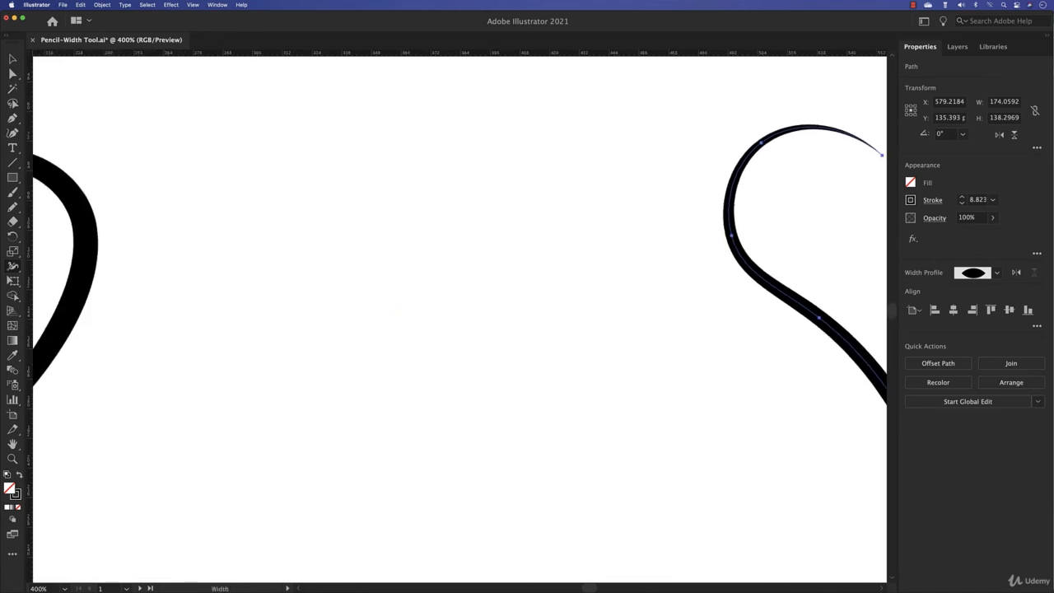
pyautogui.press('n')
pyautogui.moveTo(290, 268)
pyautogui.mouseDown()
pyautogui.moveTo(539, 270)
pyautogui.moveTo(483, 167)
pyautogui.moveTo(326, 127)
pyautogui.moveTo(551, 233)
pyautogui.moveTo(372, 197)
pyautogui.moveTo(582, 192)
pyautogui.moveTo(481, 365)
pyautogui.moveTo(499, 388)
pyautogui.moveTo(588, 247)
pyautogui.moveTo(604, 173)
pyautogui.moveTo(615, 273)
pyautogui.moveTo(565, 289)
pyautogui.moveTo(604, 193)
pyautogui.mouseUp()
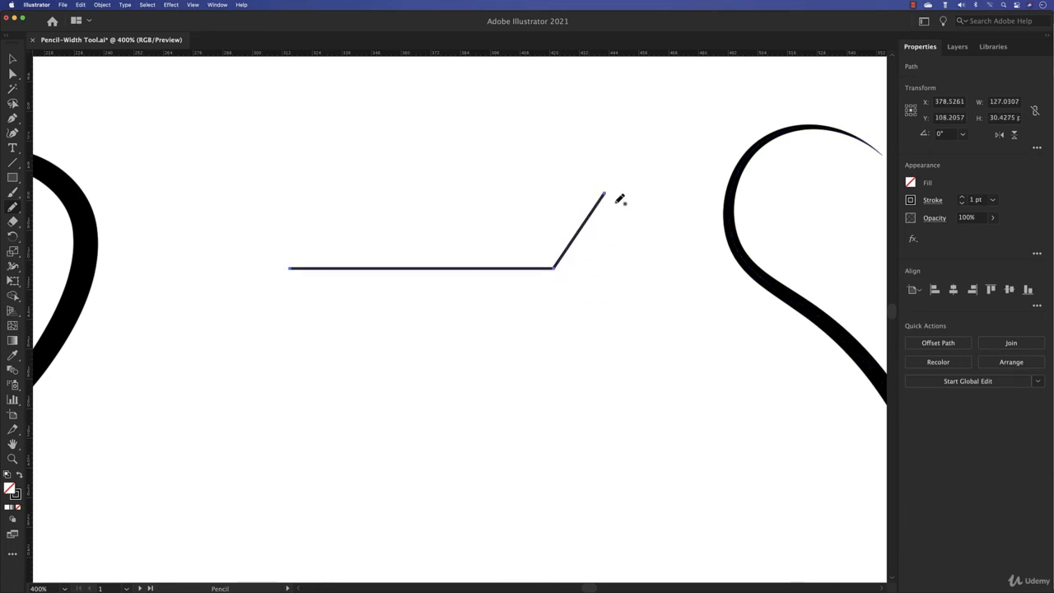
pyautogui.press('super+z')
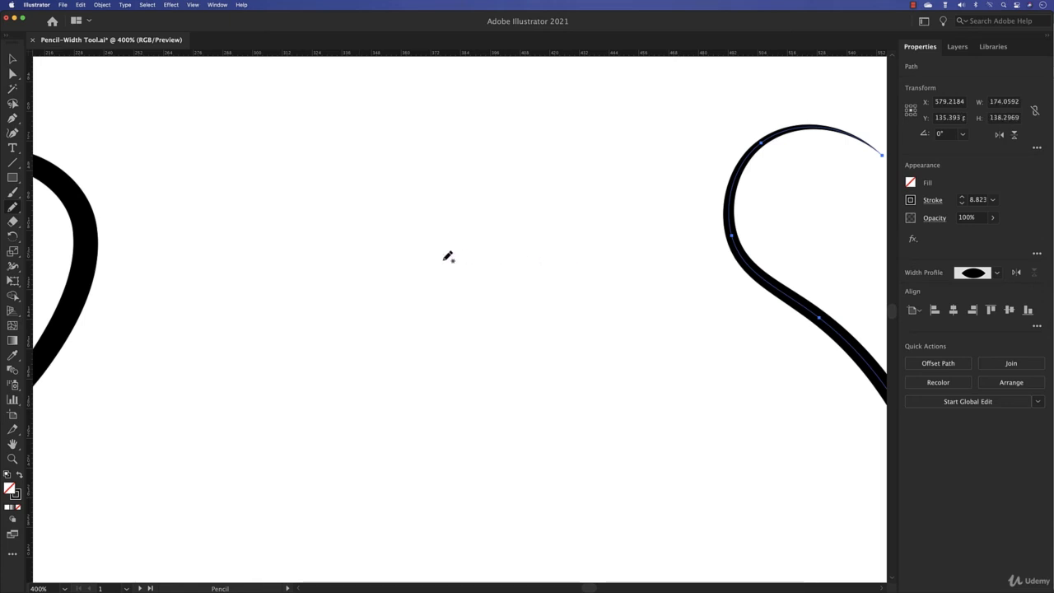
# Draw a horizontal Pencil line about 81 pt long and shape two bulges up to about 5.7 pt wide around a narrow middle with the Width tool
pyautogui.moveTo(375, 256); pyautogui.dragTo(578, 256)
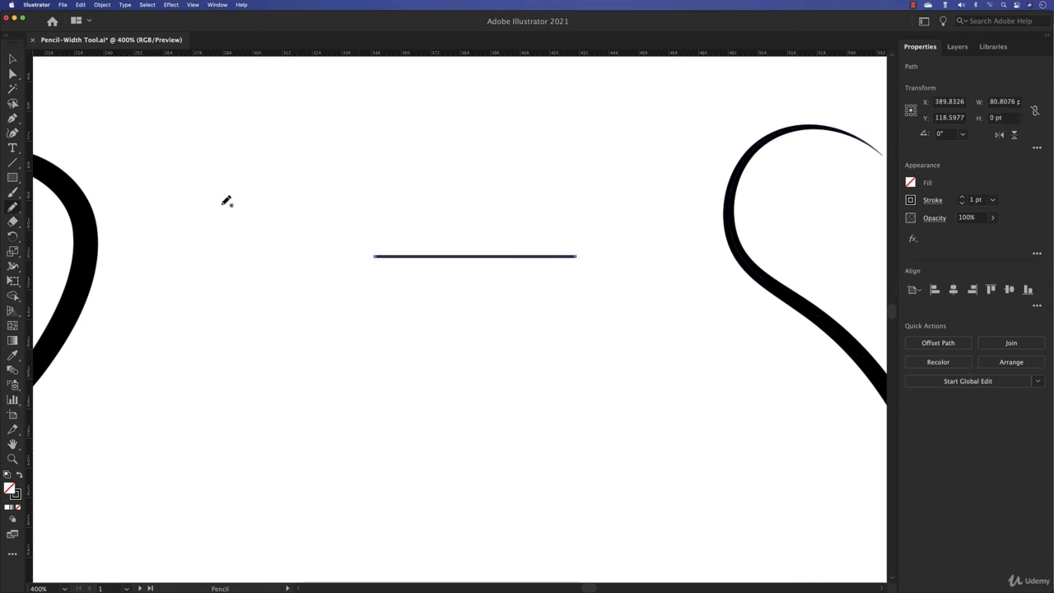
pyautogui.click(13, 266)
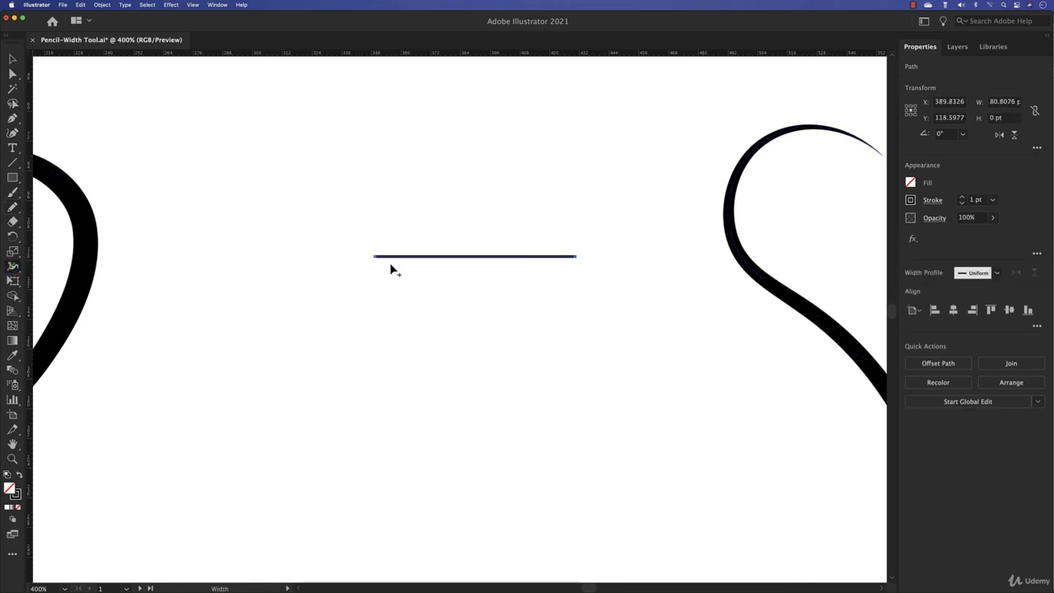
pyautogui.moveTo(423, 256); pyautogui.dragTo(423, 253)
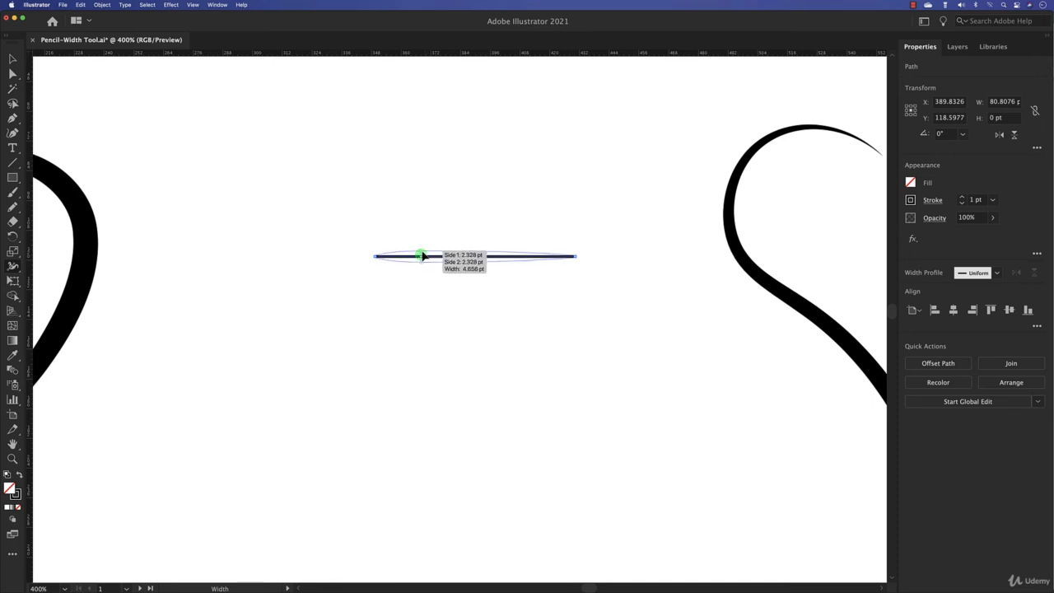
pyautogui.moveTo(531, 258)
pyautogui.mouseDown()
pyautogui.moveTo(531, 267)
pyautogui.moveTo(484, 257)
pyautogui.mouseUp()
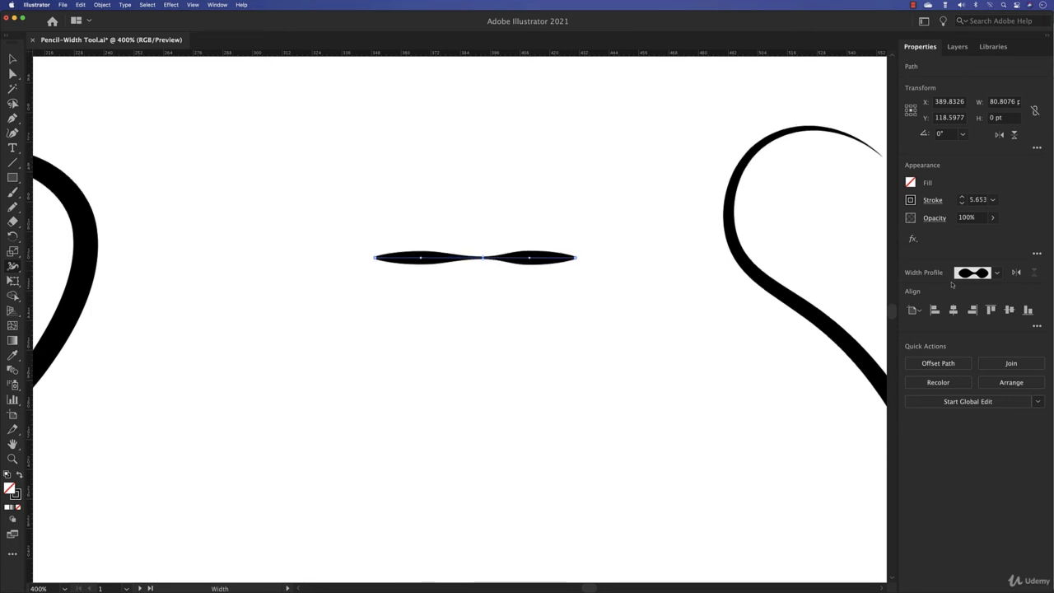
# Save the short line's double-bulge stroke as a width profile named "Width ProfileCourse"
pyautogui.click(997, 272)
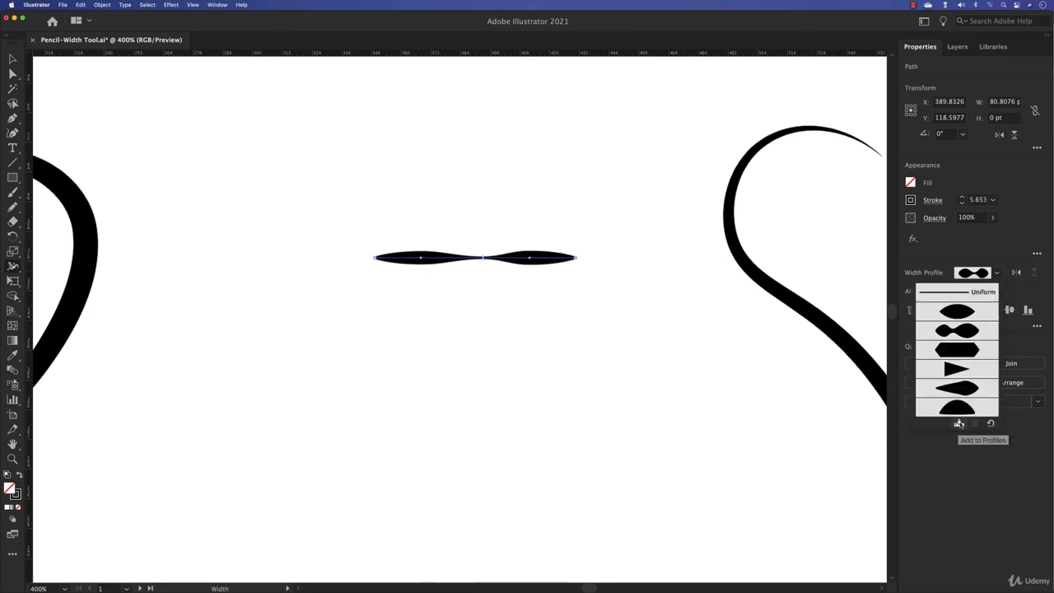
pyautogui.click(959, 424)
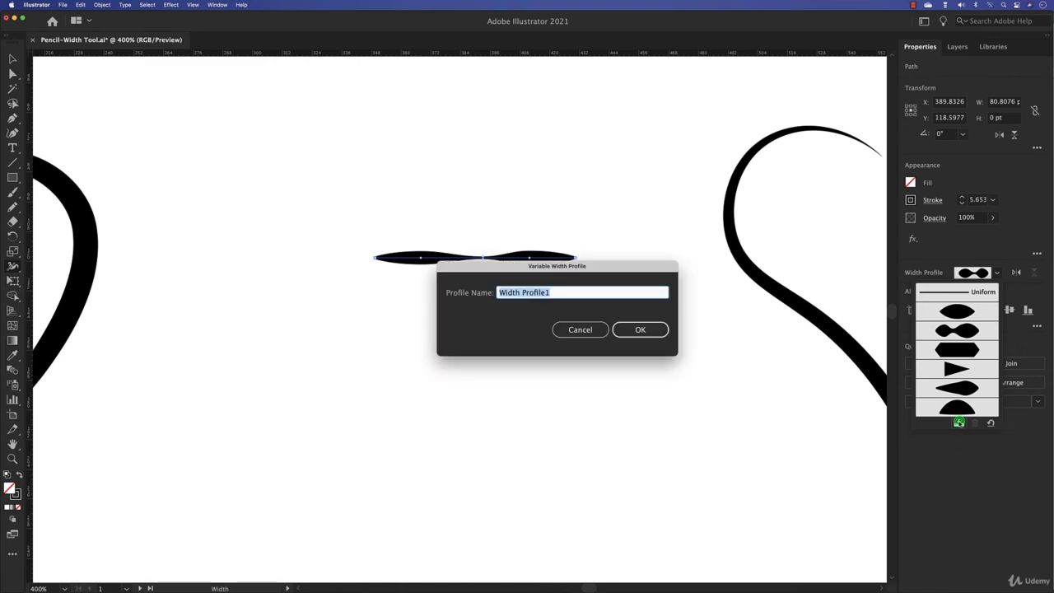
pyautogui.press('Right')
pyautogui.write('Course')
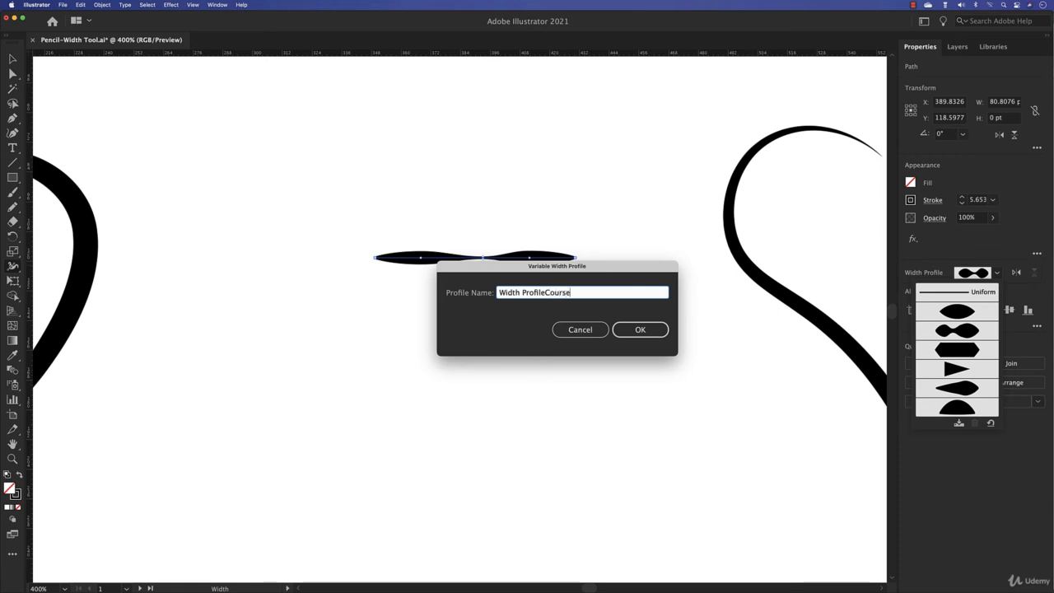
pyautogui.click(640, 330)
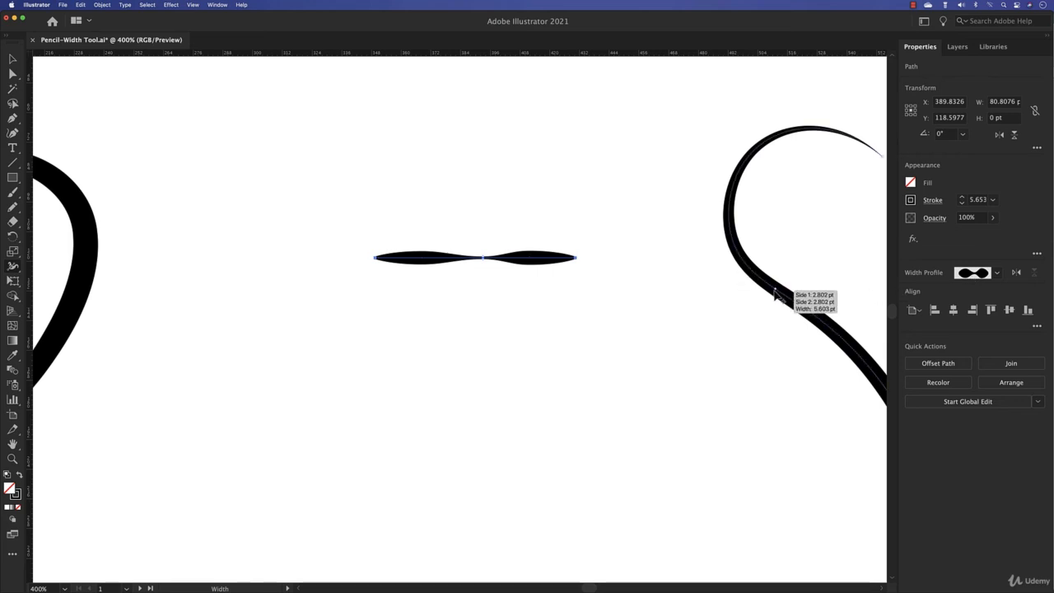
# Try the saved double-bulge width profile on the swirl heart and undo it
pyautogui.press('space')
pyautogui.moveTo(778, 290); pyautogui.dragTo(419, 273)
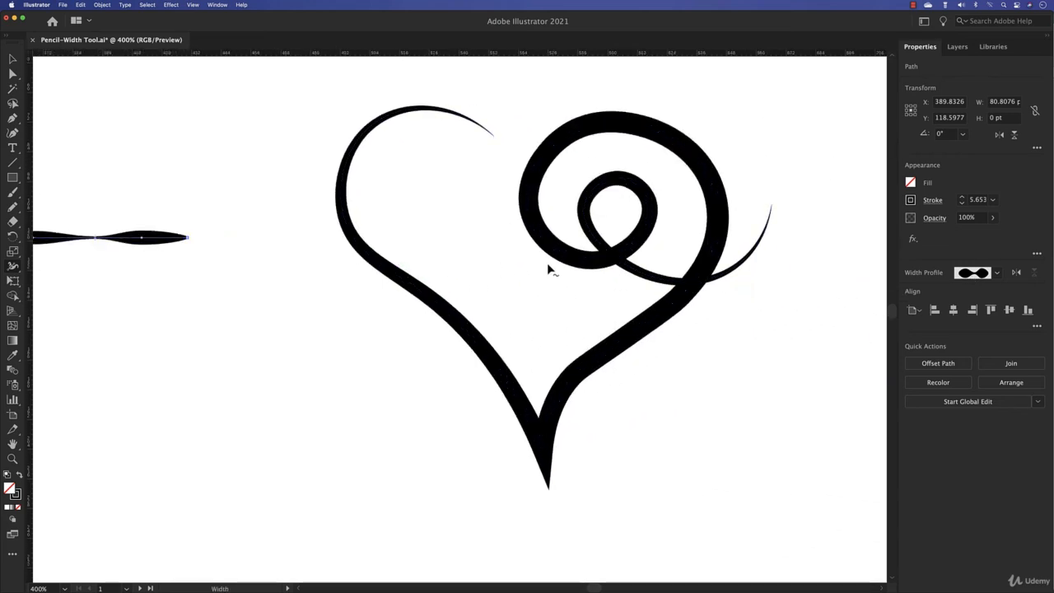
pyautogui.click(578, 260)
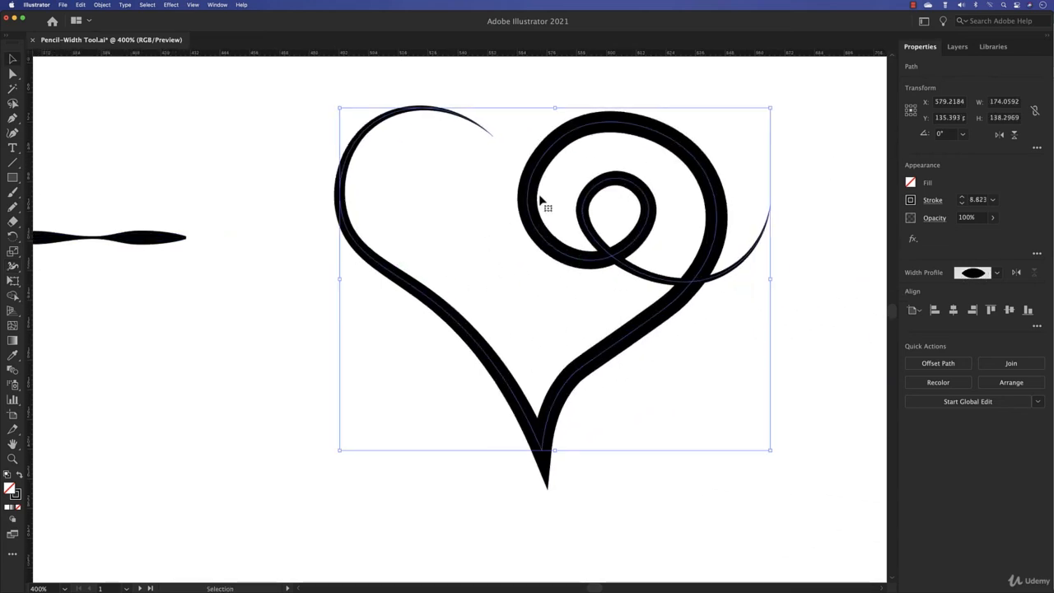
pyautogui.click(996, 271)
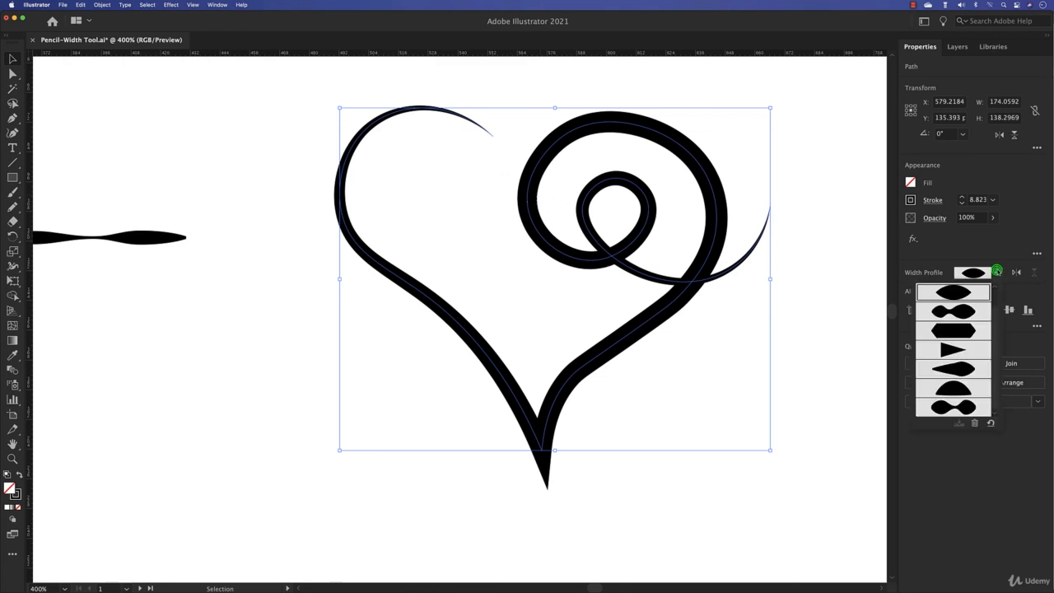
pyautogui.click(955, 407)
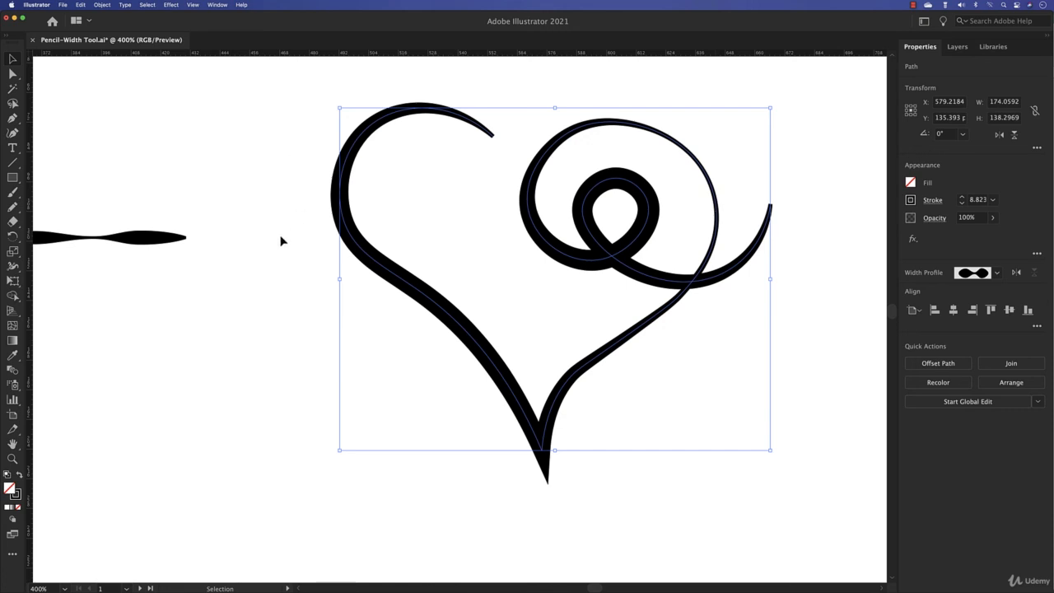
pyautogui.press('super+z')
# Draw a horizontal line about 145 pt long below the short line and apply the saved double-bulge width profile to it
pyautogui.moveTo(276, 258); pyautogui.dragTo(496, 280)
pyautogui.press('\\')
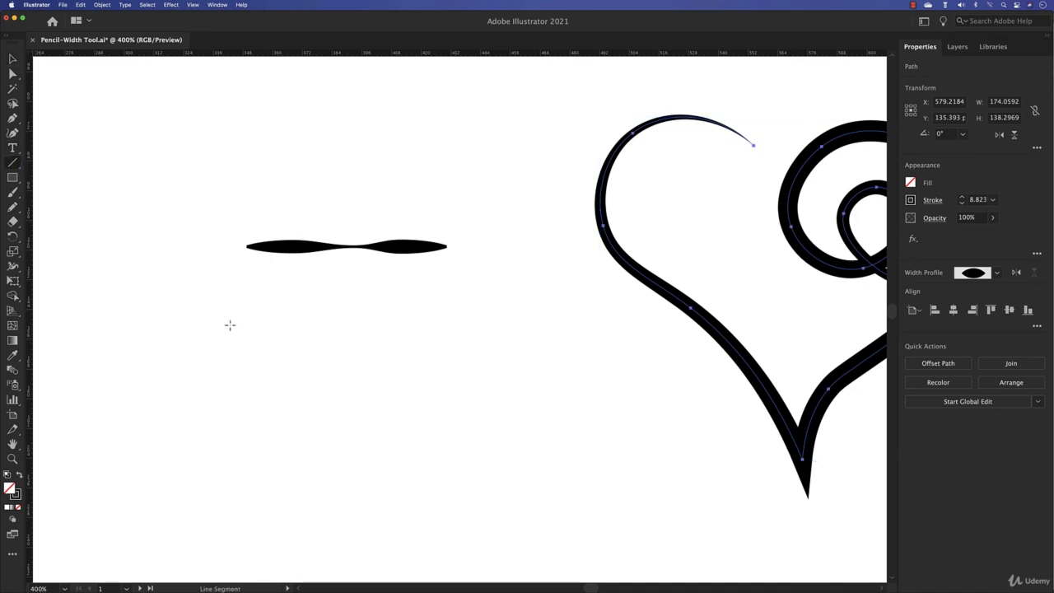
pyautogui.moveTo(218, 325); pyautogui.dragTo(578, 324)
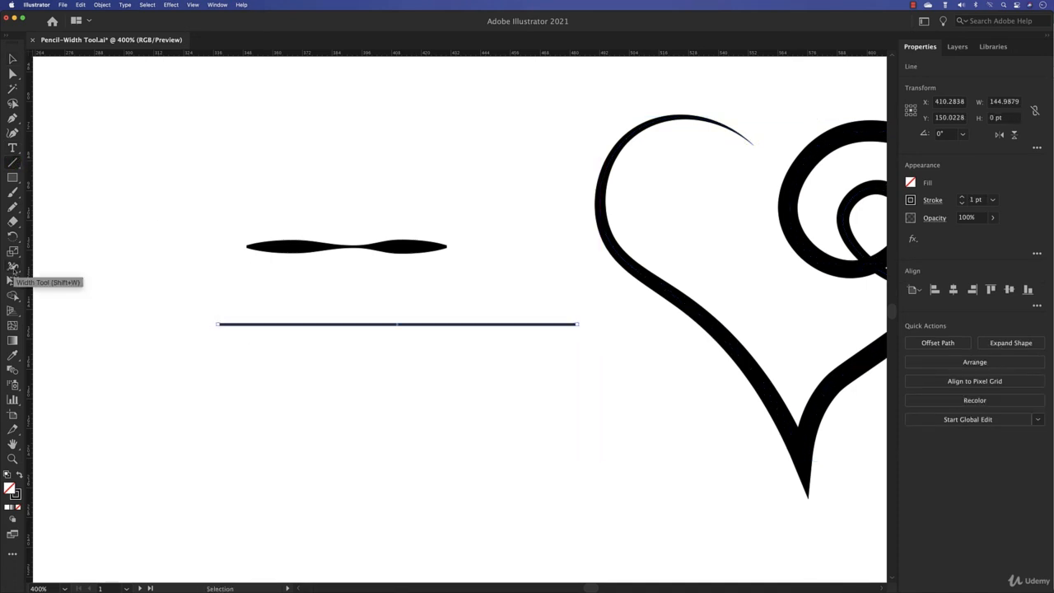
pyautogui.click(13, 267)
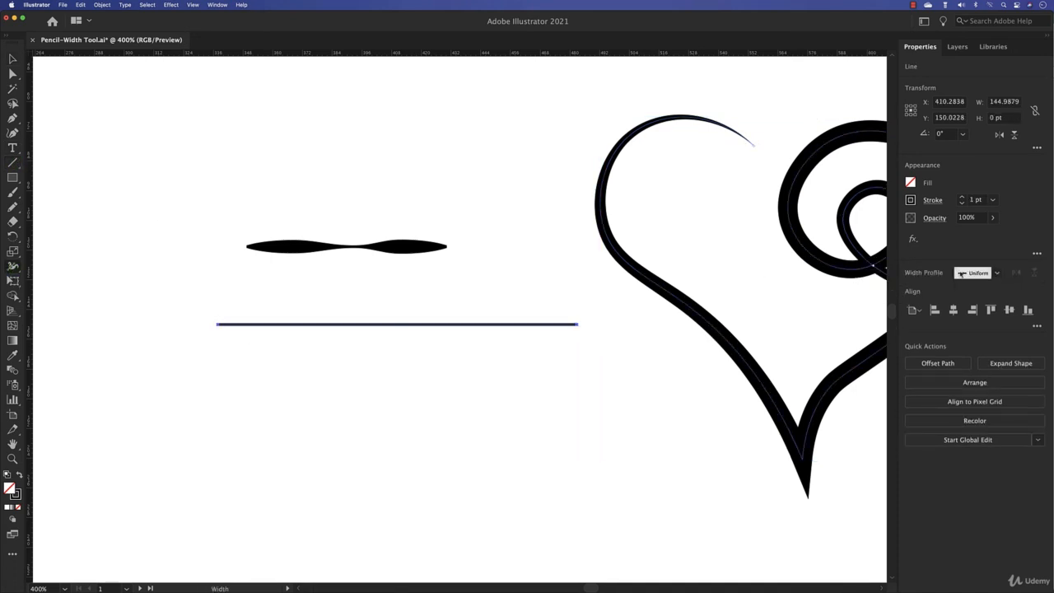
pyautogui.click(997, 272)
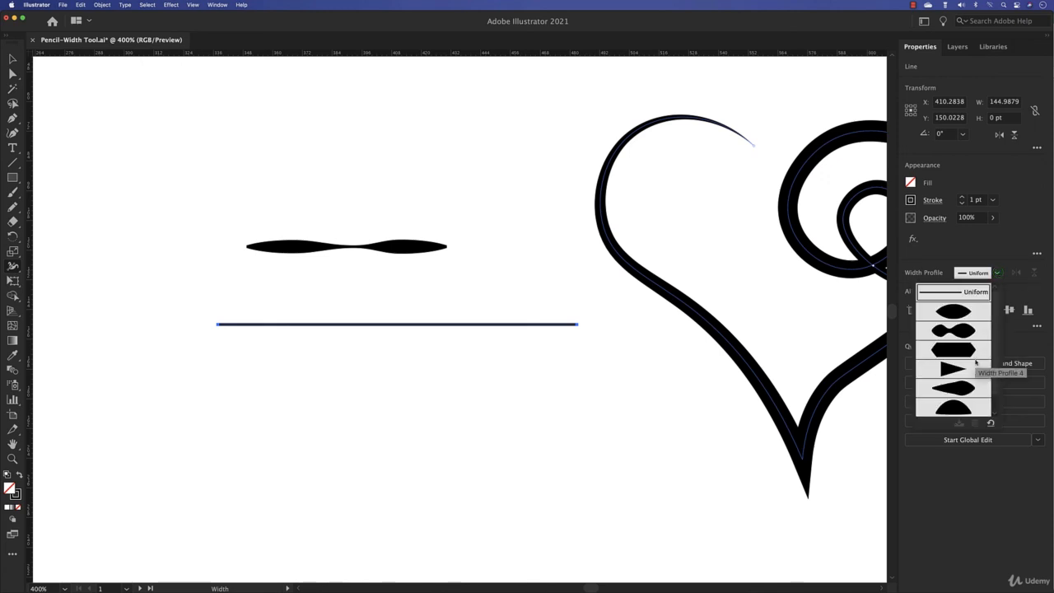
pyautogui.click(962, 409)
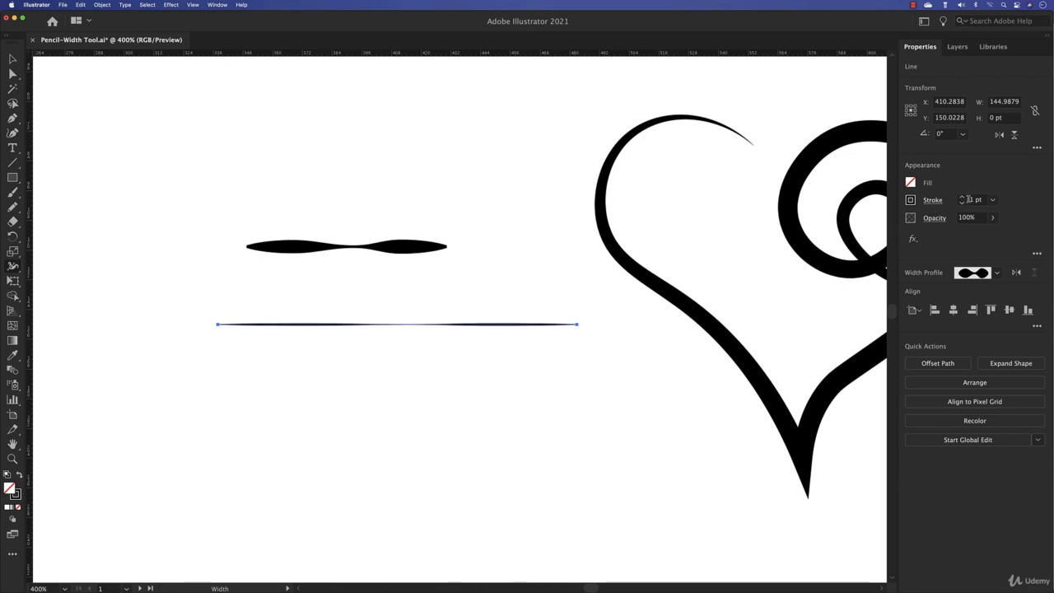
# Increase the stroke weight of the longer, lower line to 9 pt
pyautogui.click(963, 199)
pyautogui.press('Up')
pyautogui.press('Up')
pyautogui.press('Up')
pyautogui.press('Up')
pyautogui.press('Up')
pyautogui.press('Up')
pyautogui.press('Up')
pyautogui.press('Up')
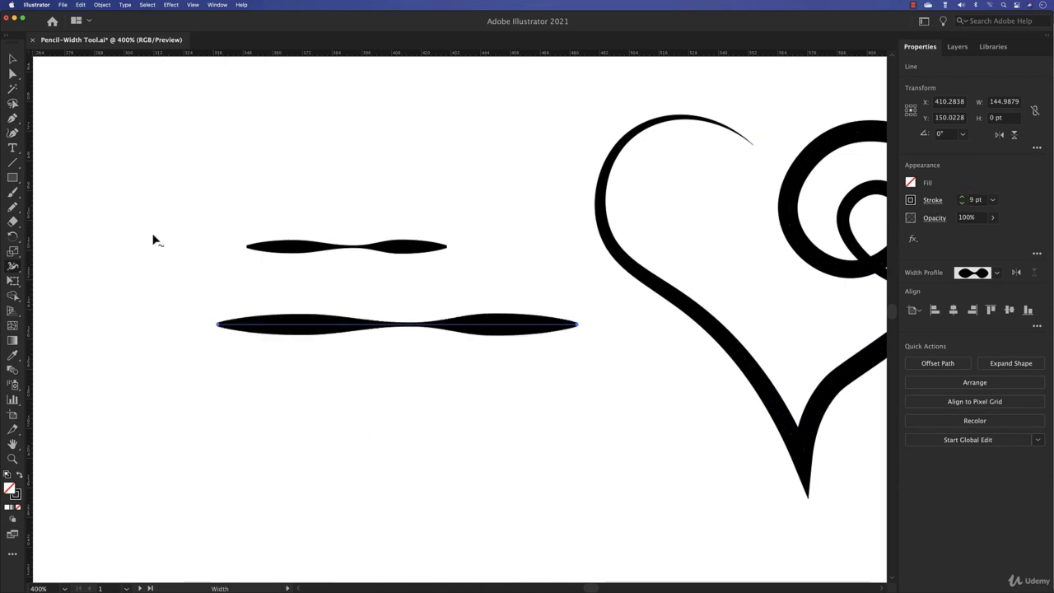
# Select both practice lines beside the swirl heart and delete them
pyautogui.click(14, 59)
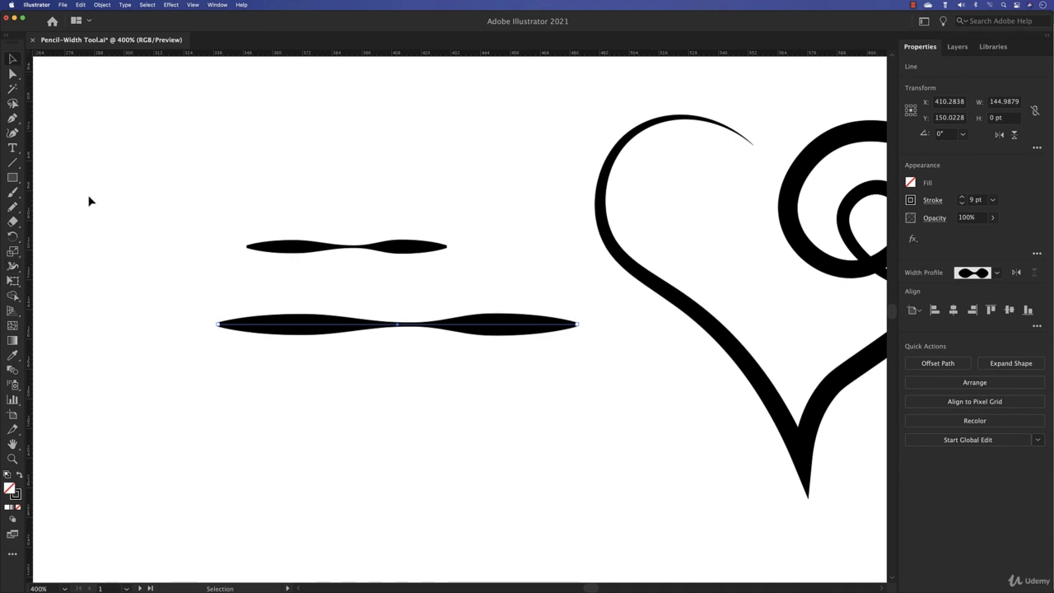
pyautogui.moveTo(120, 205); pyautogui.dragTo(543, 371)
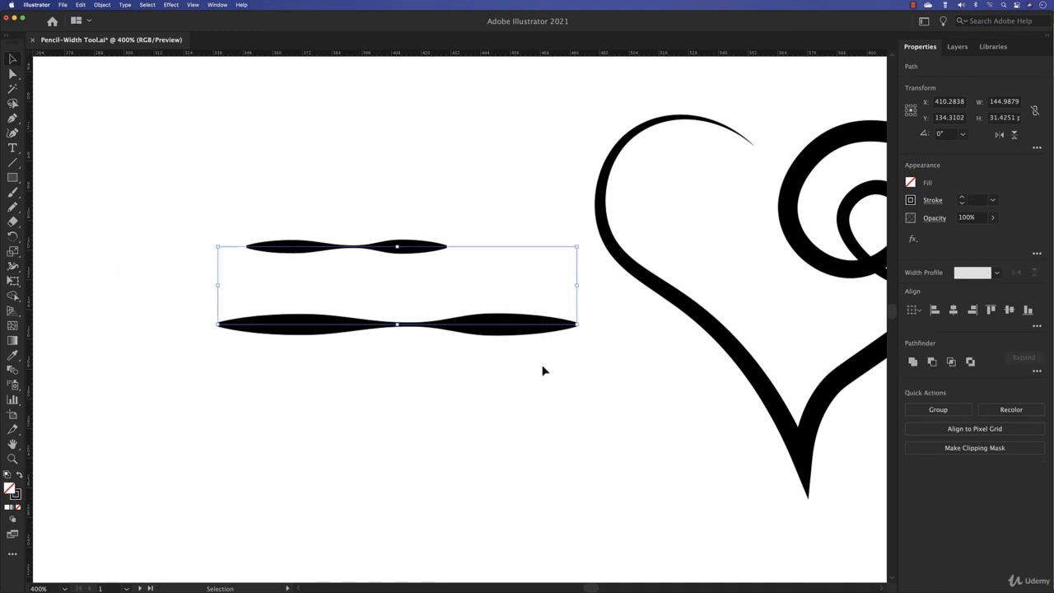
pyautogui.press('Delete')
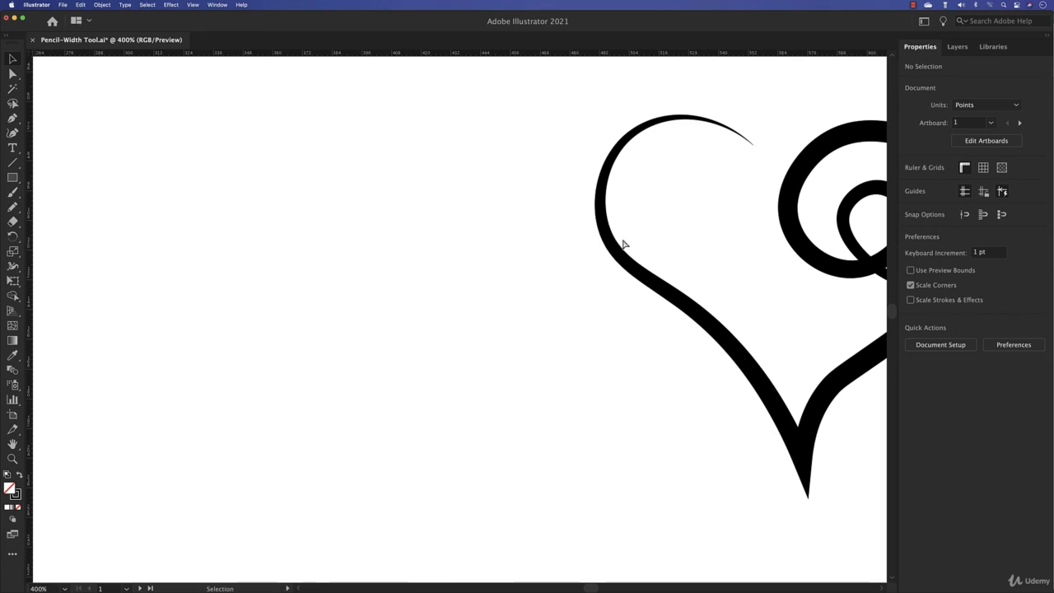
# Fit the artboard in view and bring the cartoon face below the hearts to the centre
pyautogui.press('super+0')
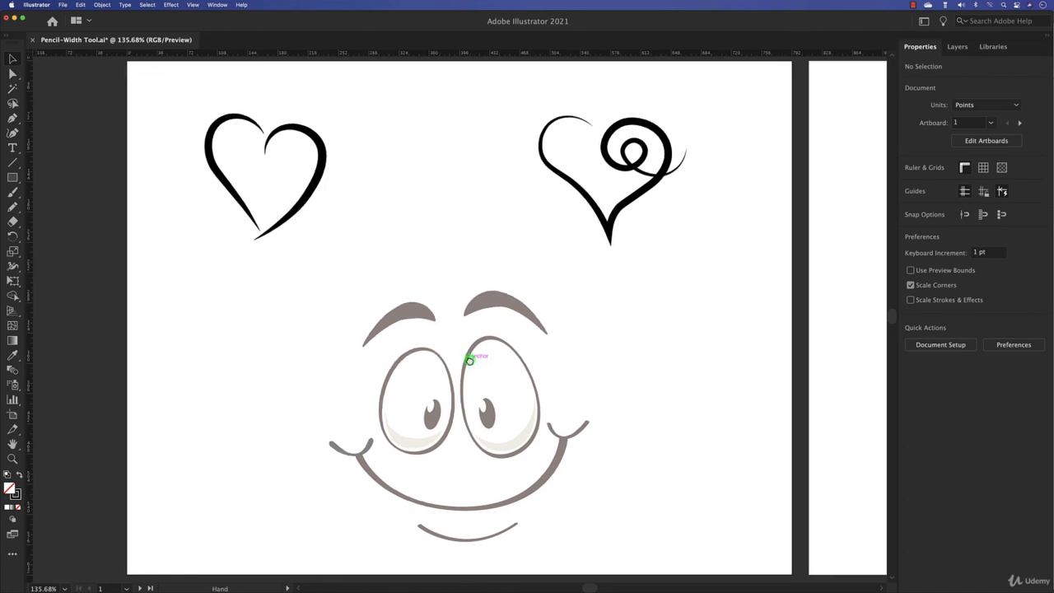
pyautogui.moveTo(470, 357); pyautogui.dragTo(444, 288)
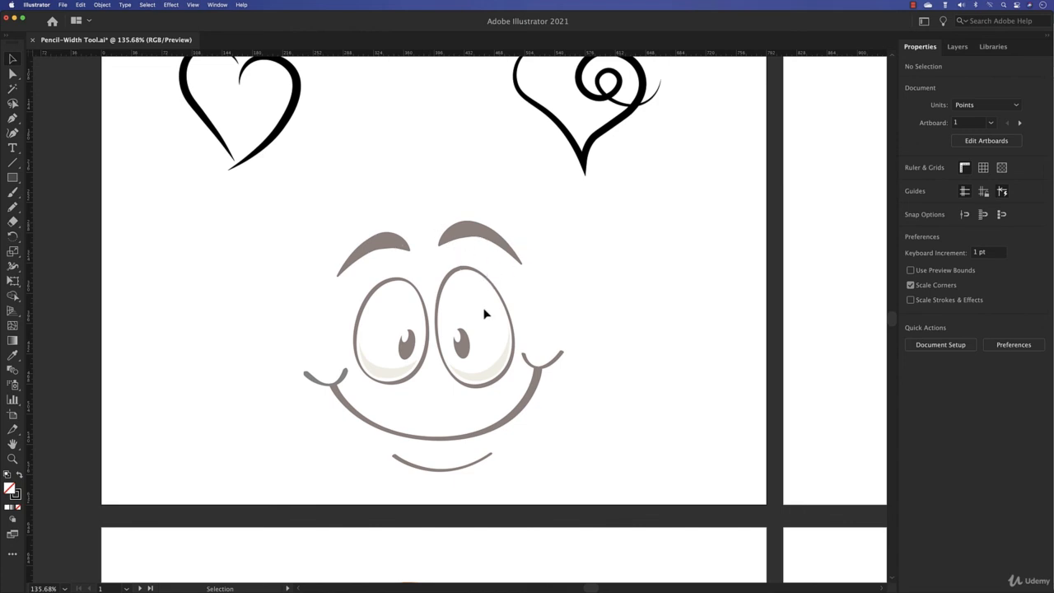
pyautogui.press('a')
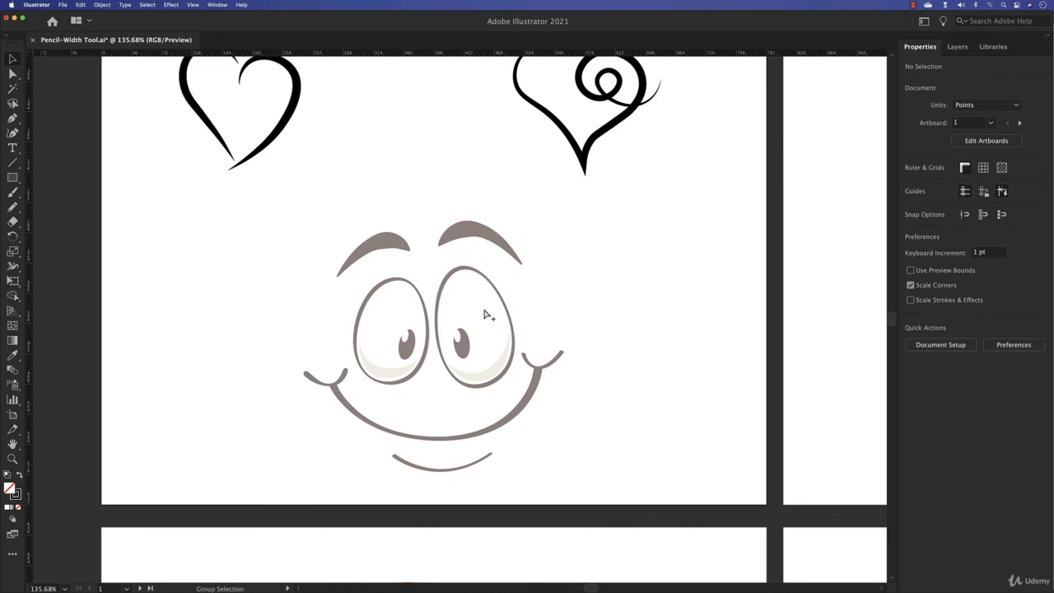